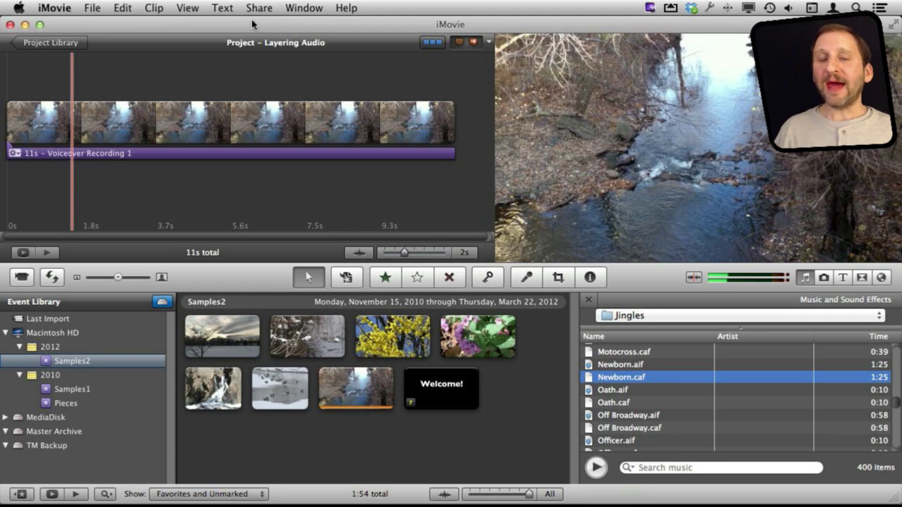
- Review the brook clip and voiceover by playing the project briefly from the start
left_click(52, 125)
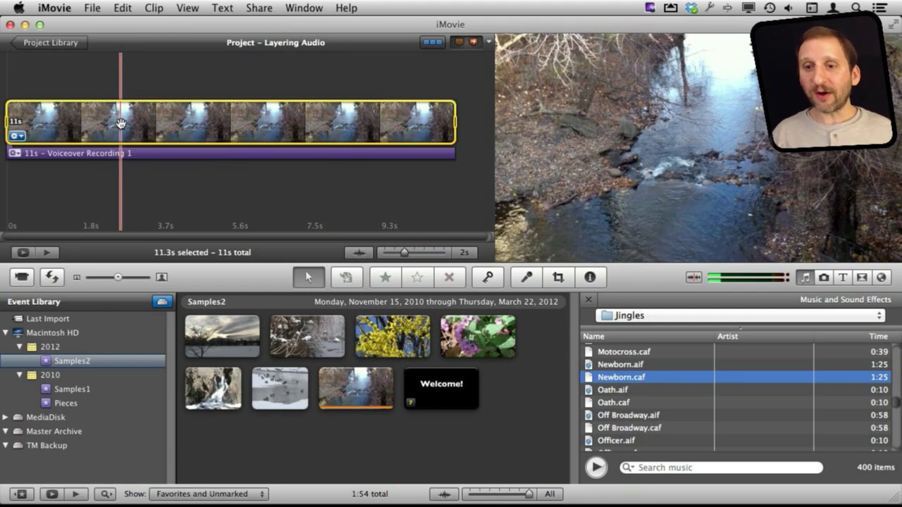
left_click(73, 153)
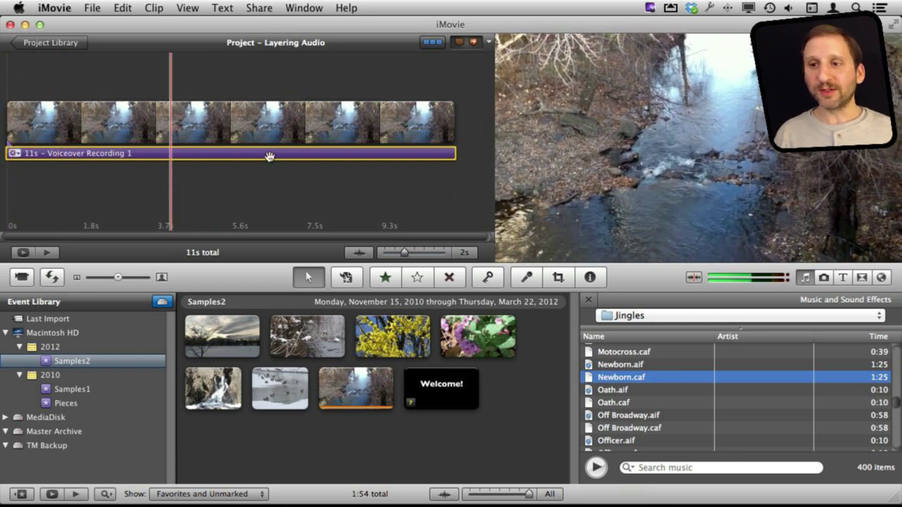
key("space")
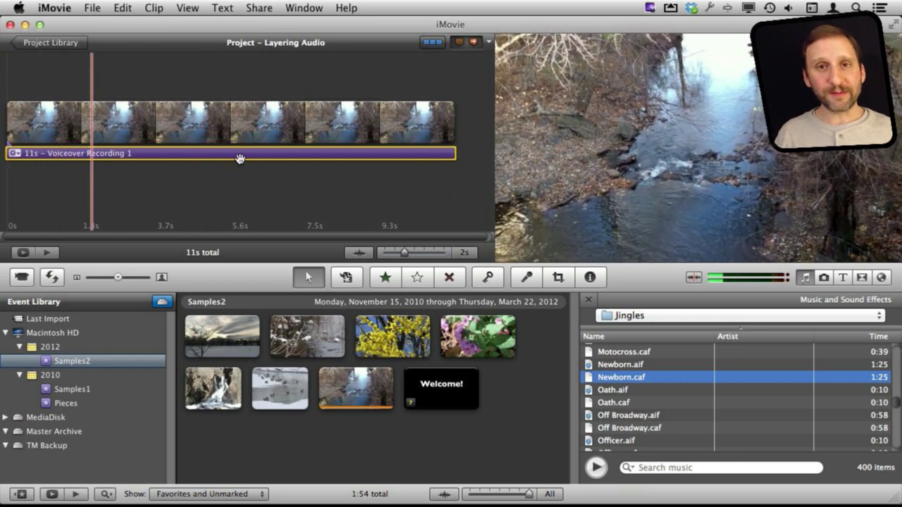
key("space")
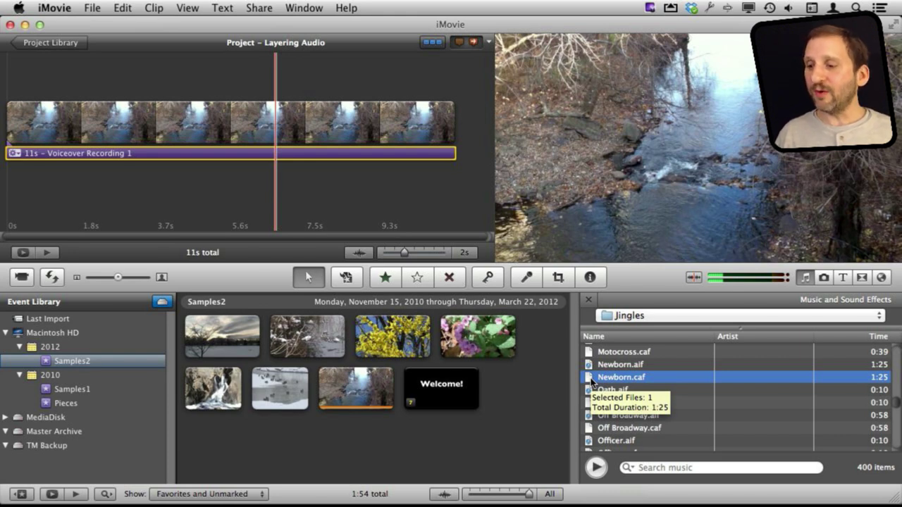
- Drop Newborn.caf at the brook clip's start as an 11-second music track
mouse_move(592, 383)
left_mouse_down()
mouse_move(323, 193)
mouse_move(129, 201)
left_mouse_up()
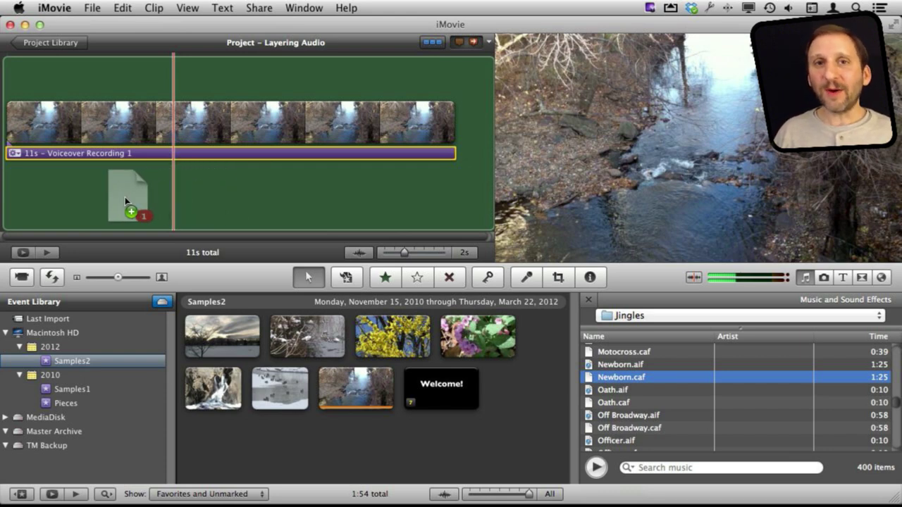
left_click_drag(129, 197, 100, 198)
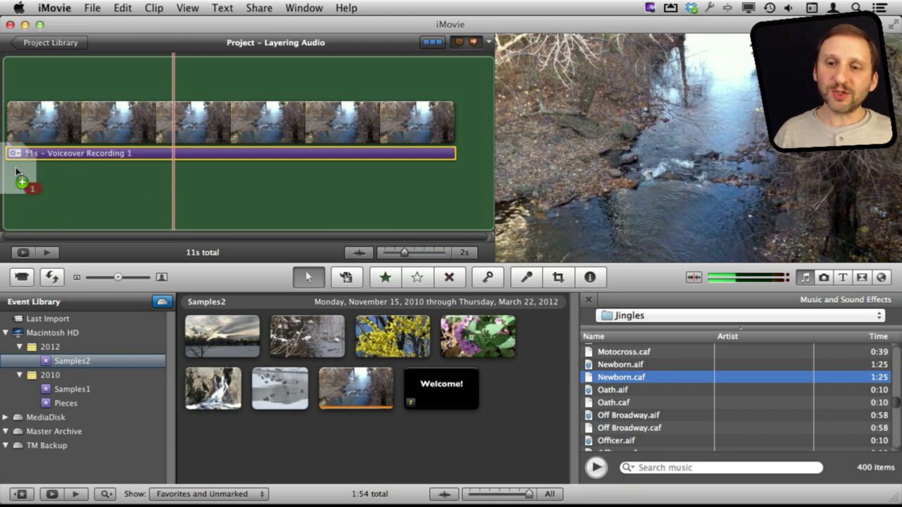
mouse_move(17, 171)
left_mouse_down()
mouse_move(10, 134)
mouse_move(42, 134)
mouse_move(8, 129)
left_mouse_up()
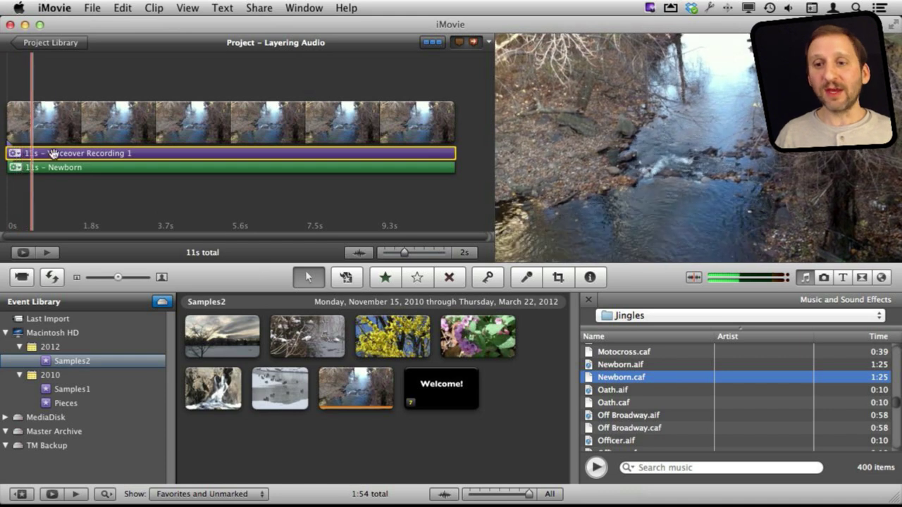
mouse_move(43, 121)
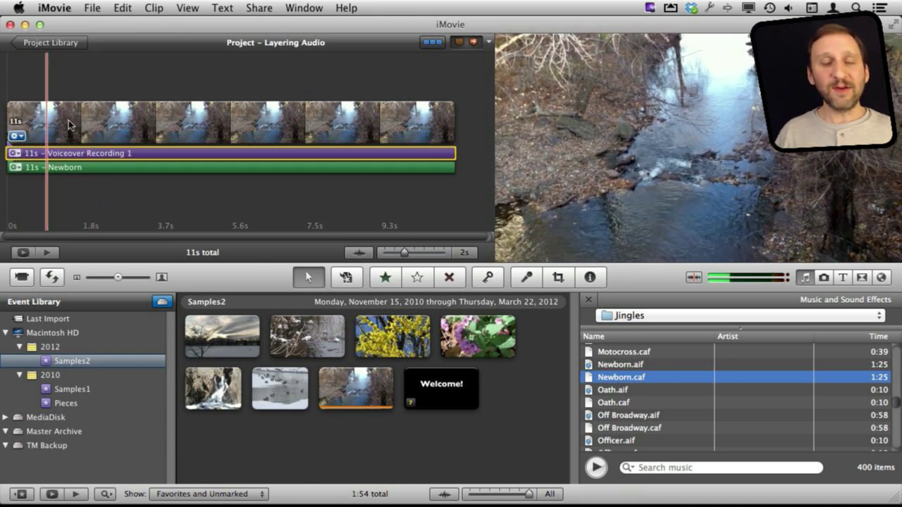
left_click(70, 121)
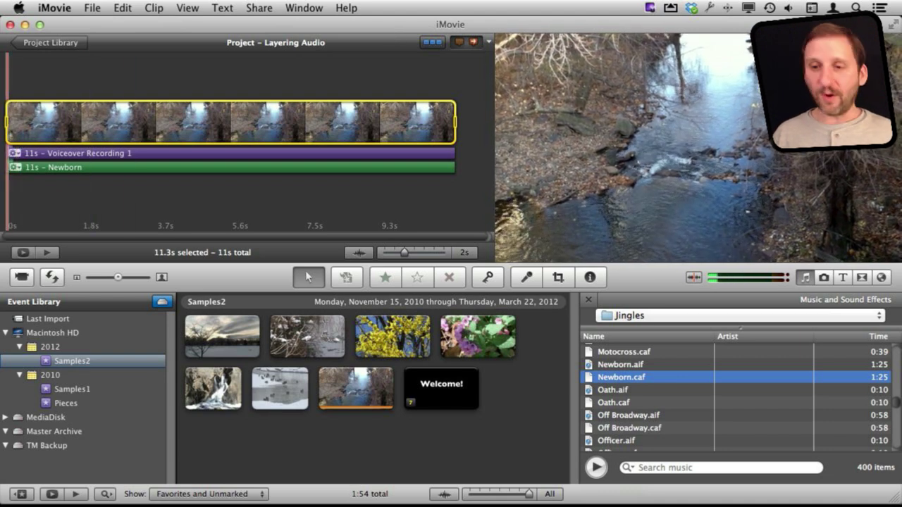
key("space")
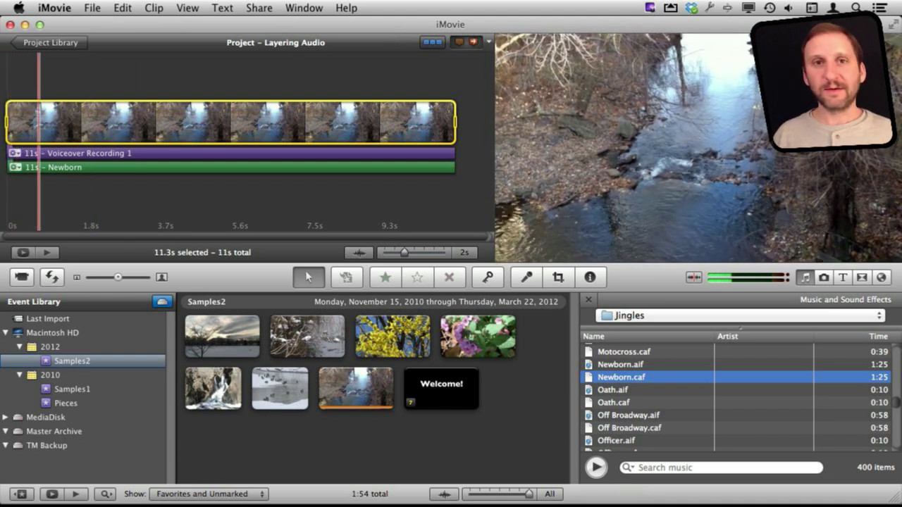
left_click(365, 167)
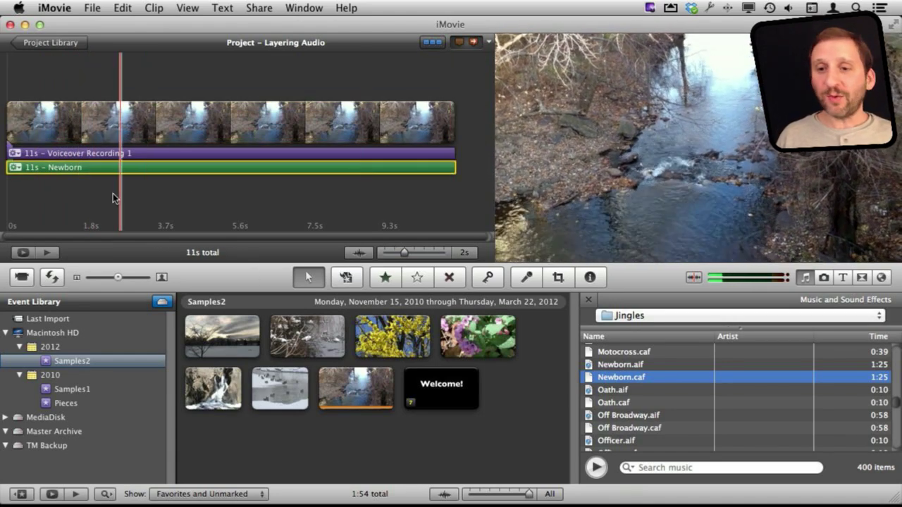
key("space")
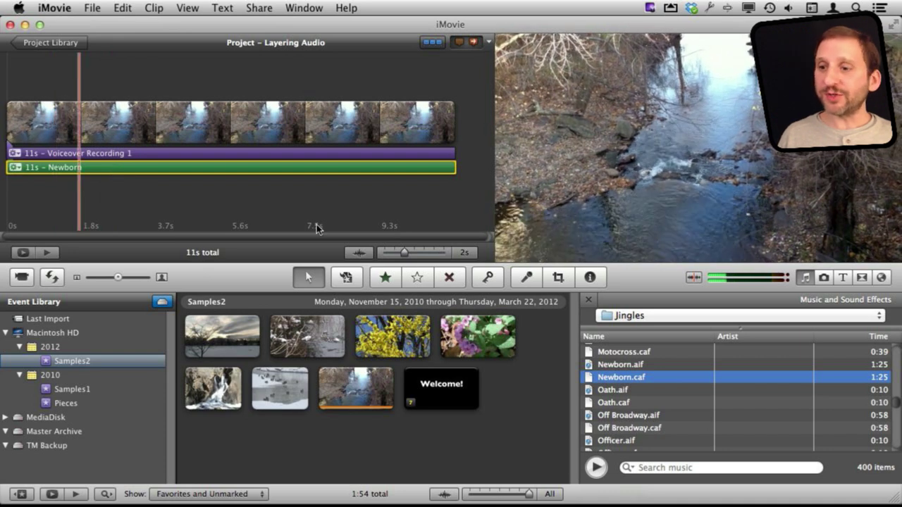
left_click(318, 229)
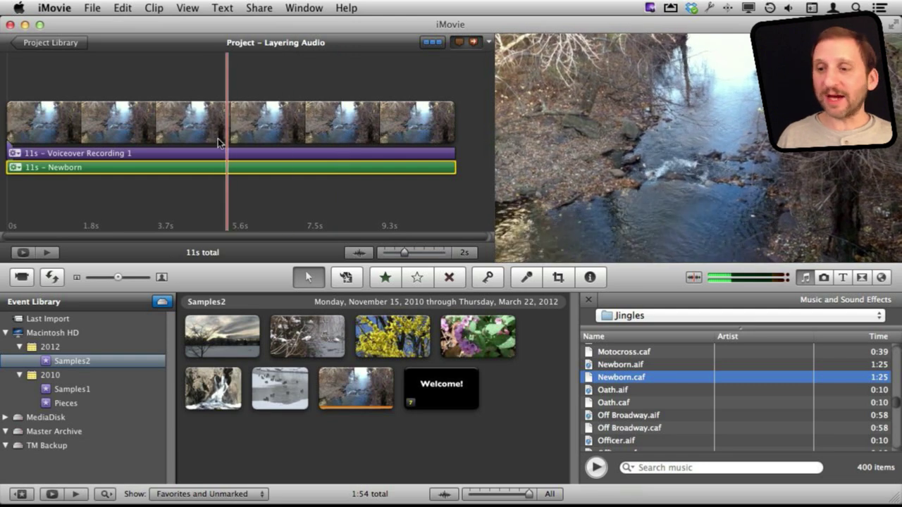
key("space")
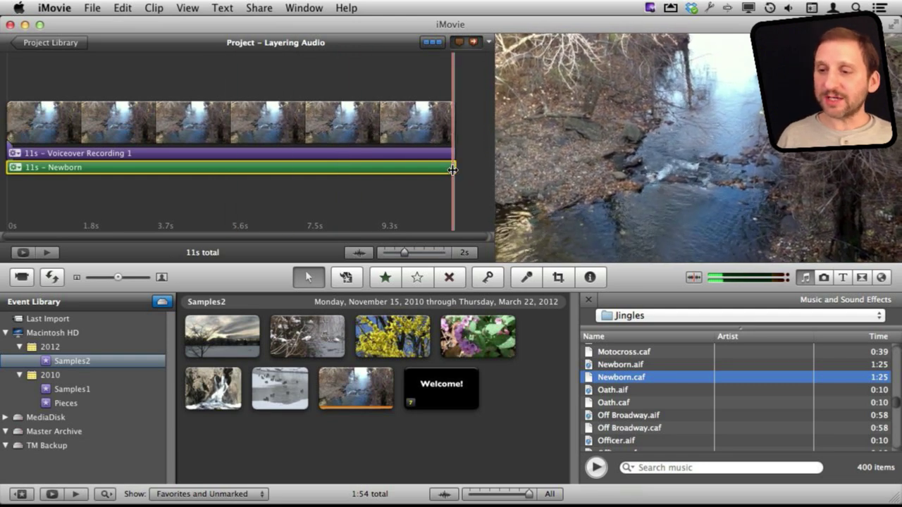
left_click_drag(451, 170, 399, 170)
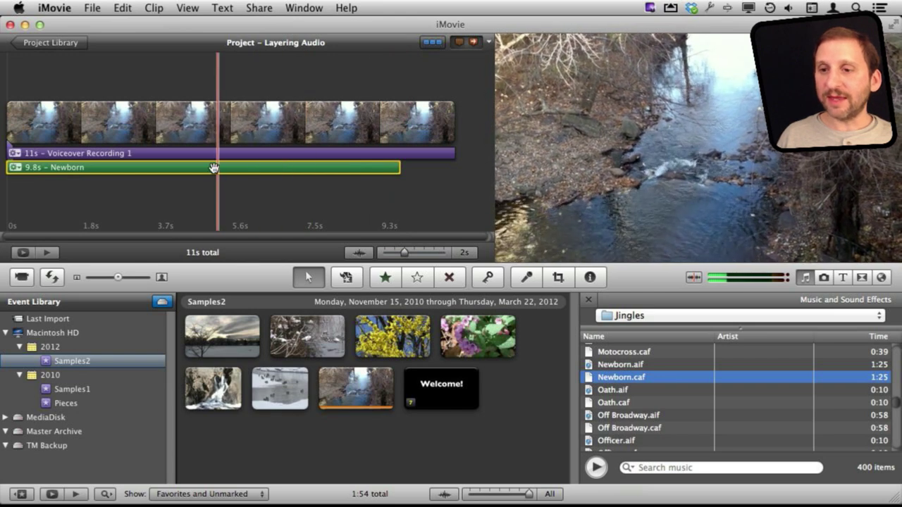
left_click_drag(214, 168, 277, 163)
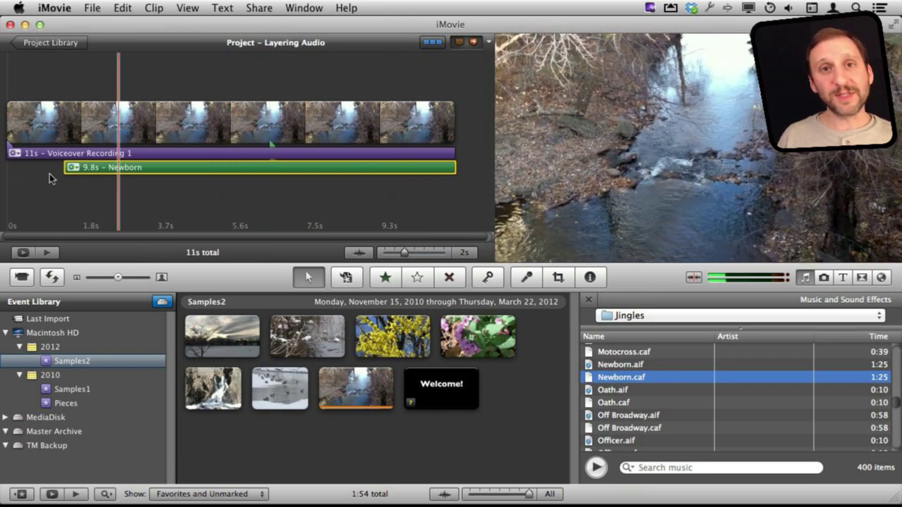
key("super+z")
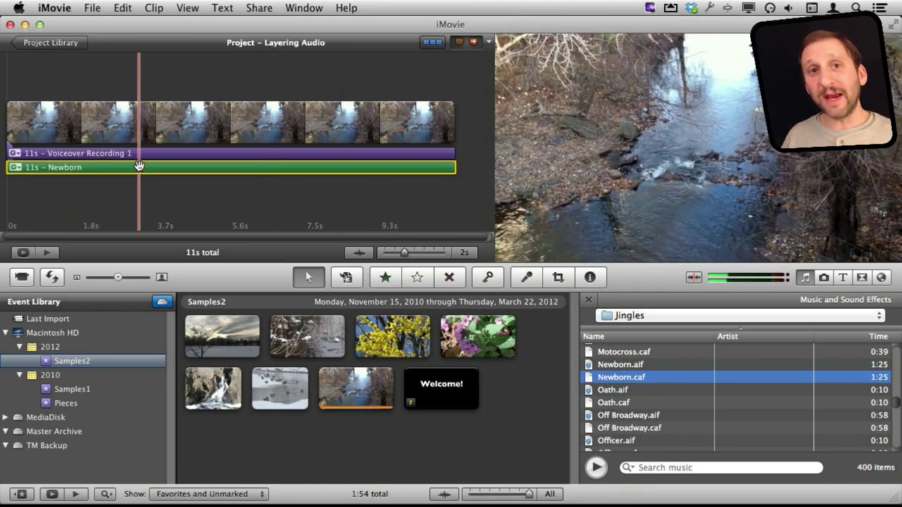
double_click(54, 169)
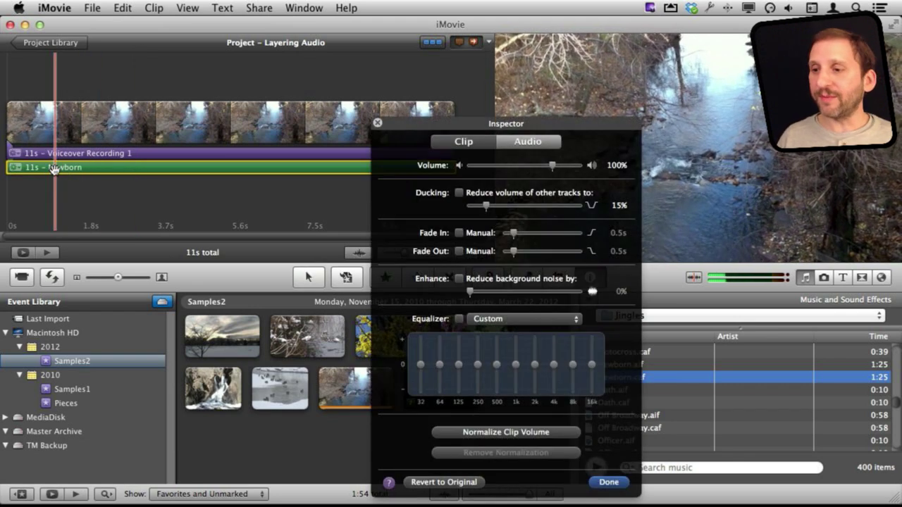
left_click_drag(551, 138, 460, 86)
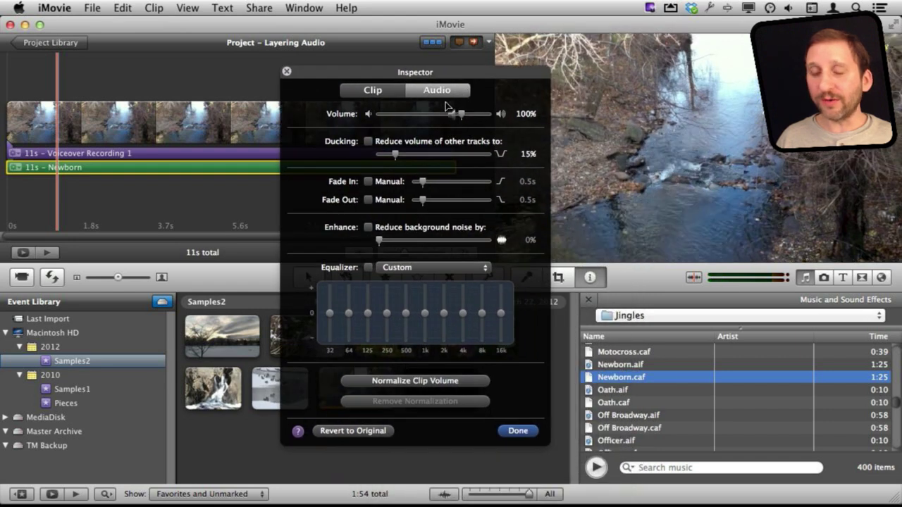
left_click(368, 182)
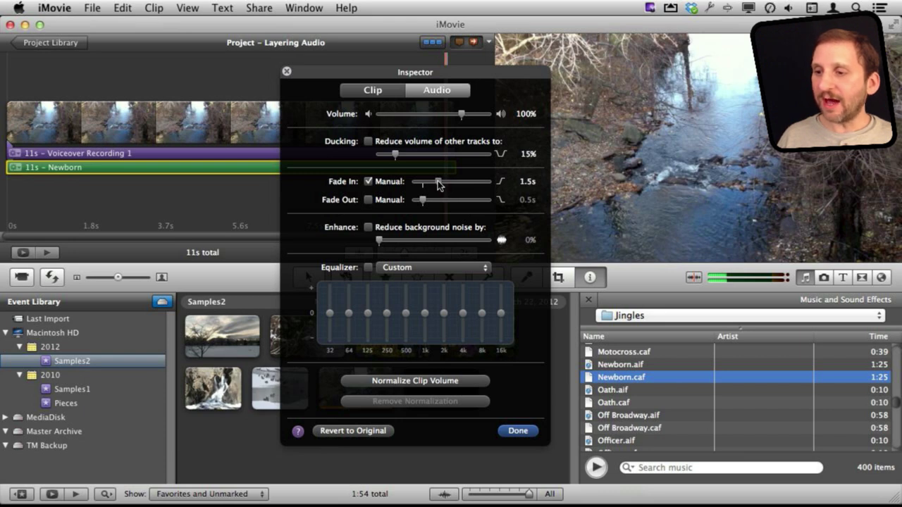
left_click(512, 434)
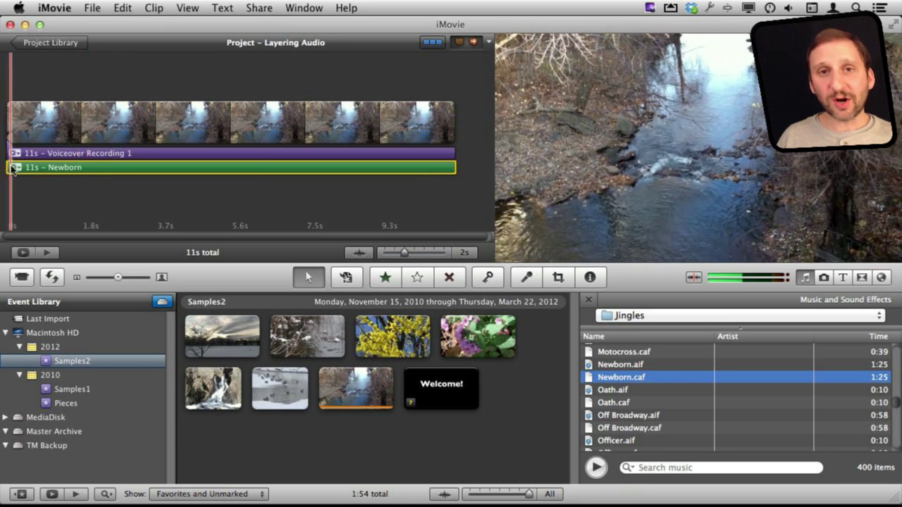
key("space")
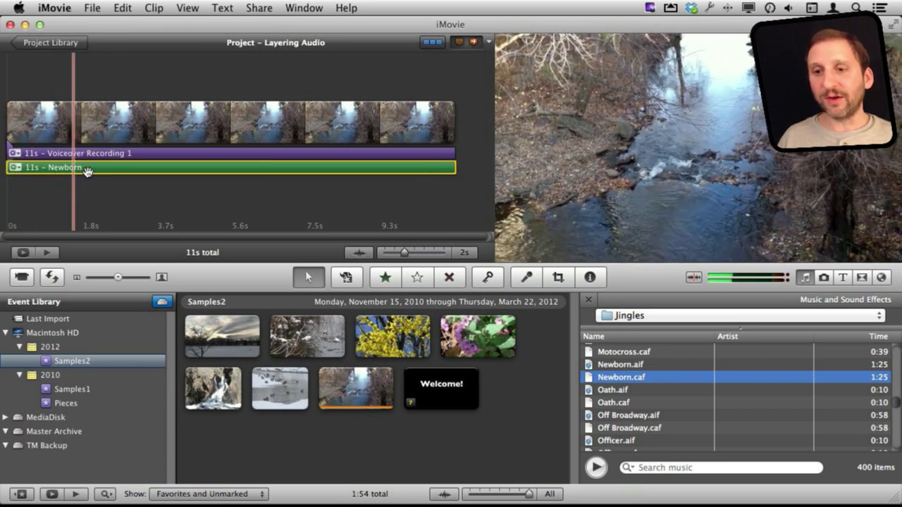
key("space")
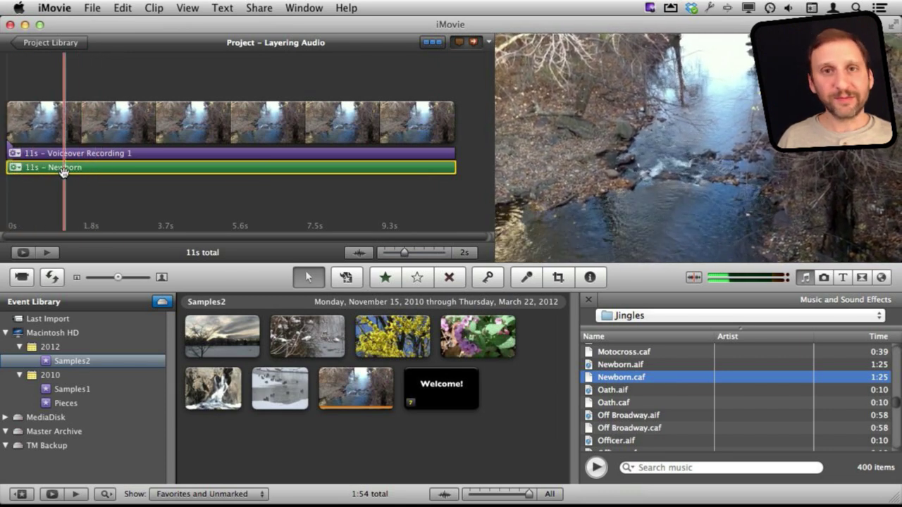
key("space")
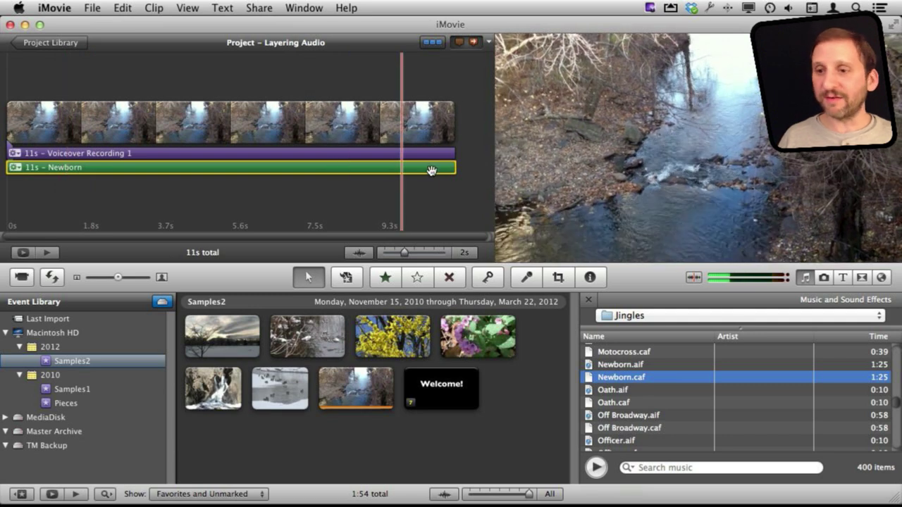
left_click(283, 168)
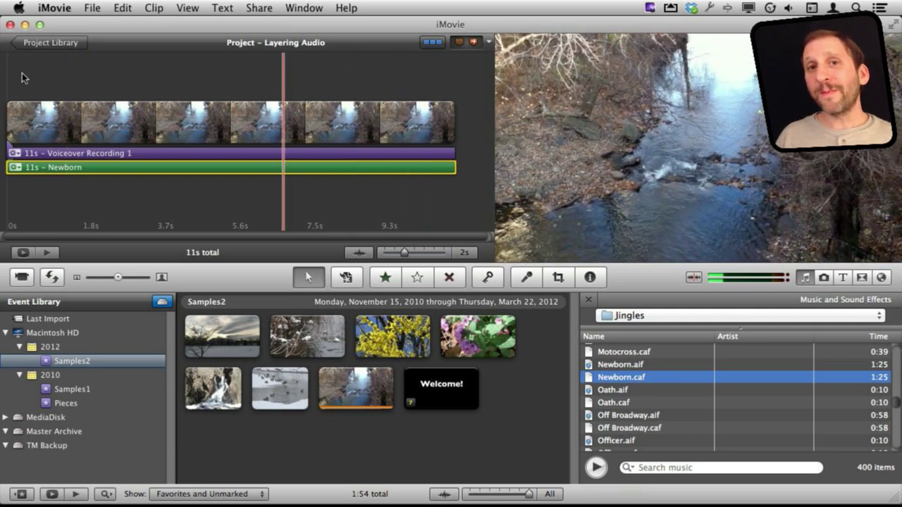
left_click(22, 73)
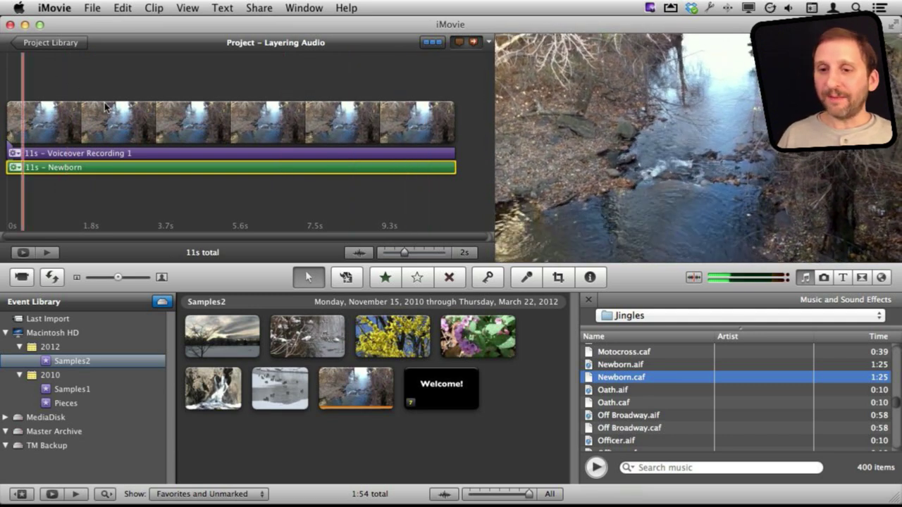
left_click(107, 106)
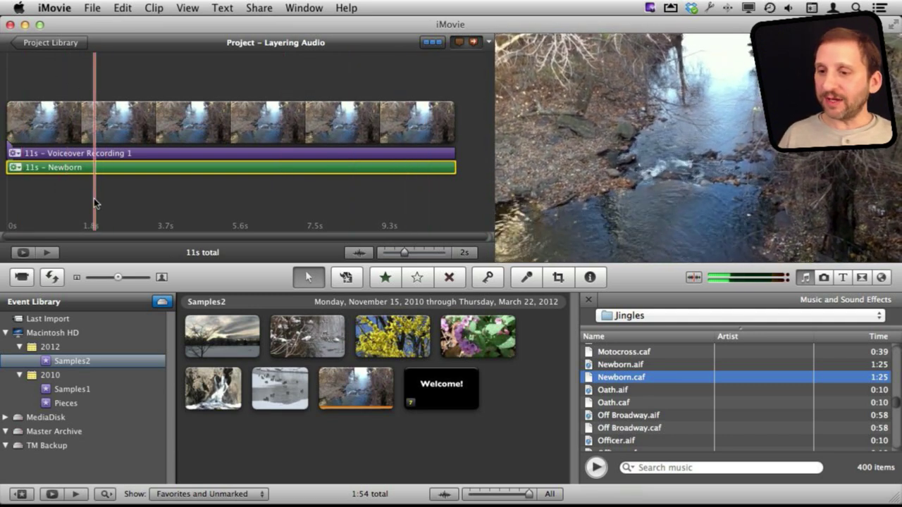
left_click(359, 253)
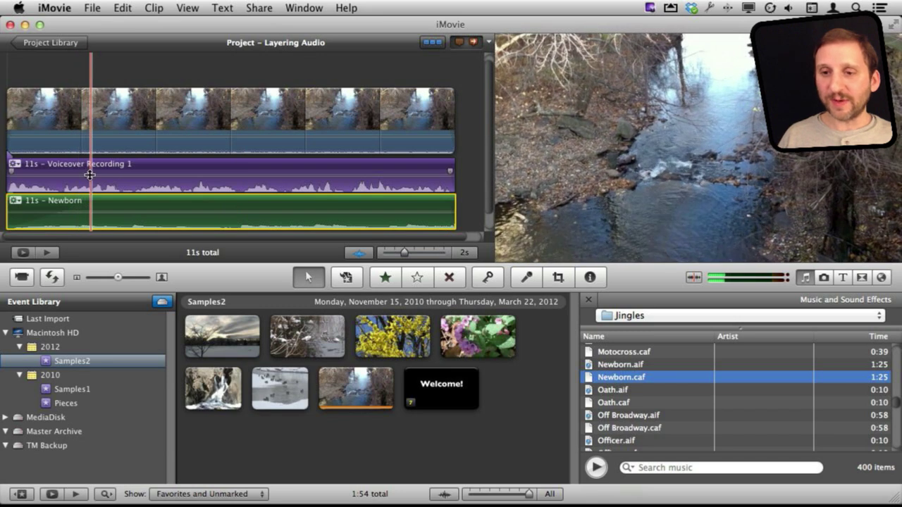
mouse_move(41, 212)
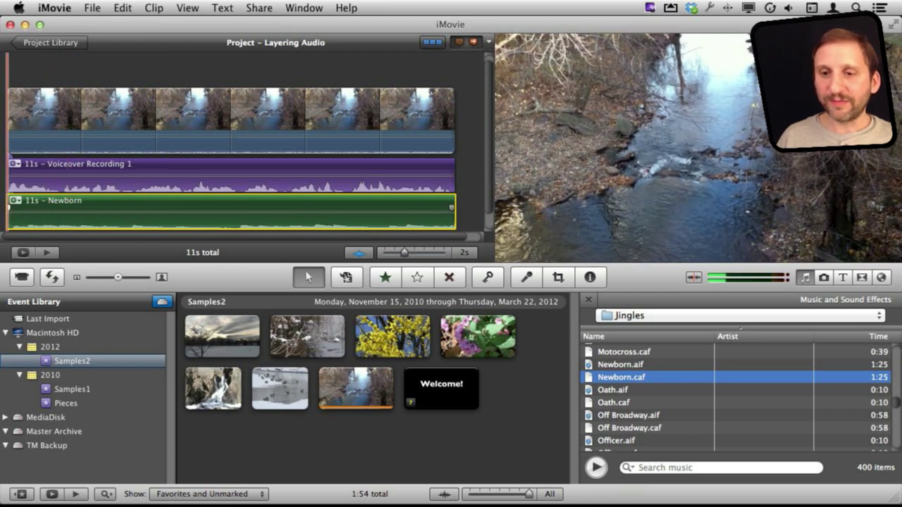
- Range-select the opening stretch of the Newborn jingle and drop its volume to 0%
left_click(36, 225)
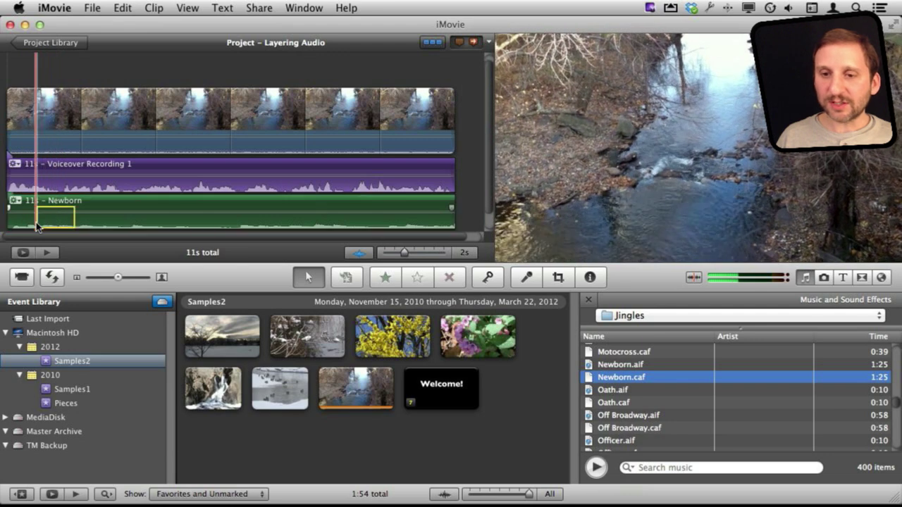
left_click_drag(37, 225, 18, 224)
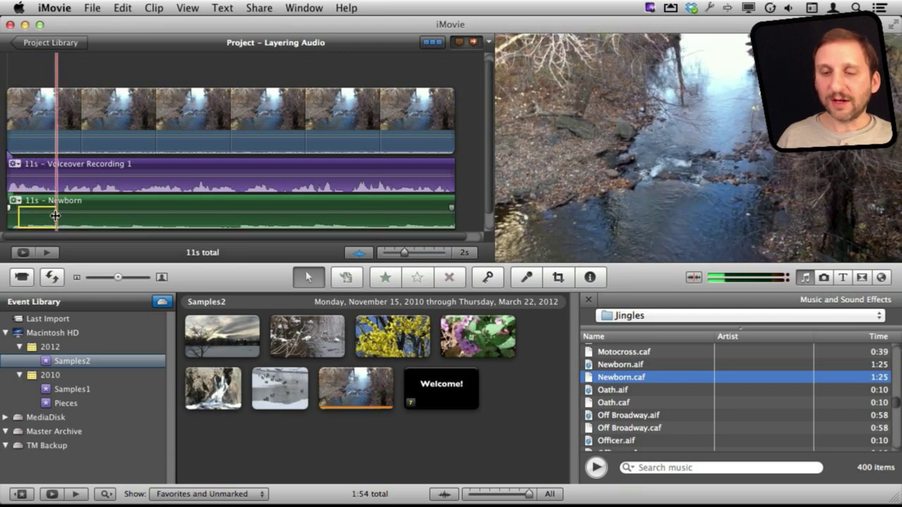
left_click(90, 223)
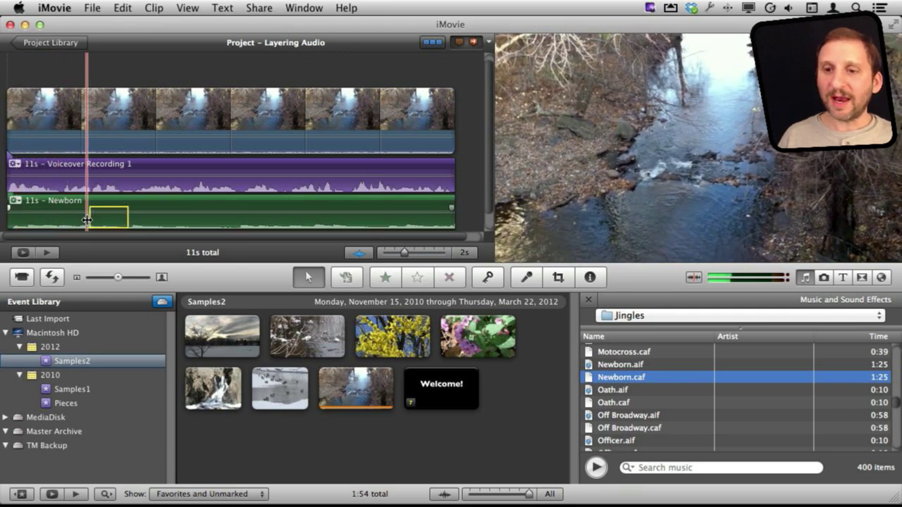
left_click_drag(80, 218, 65, 217)
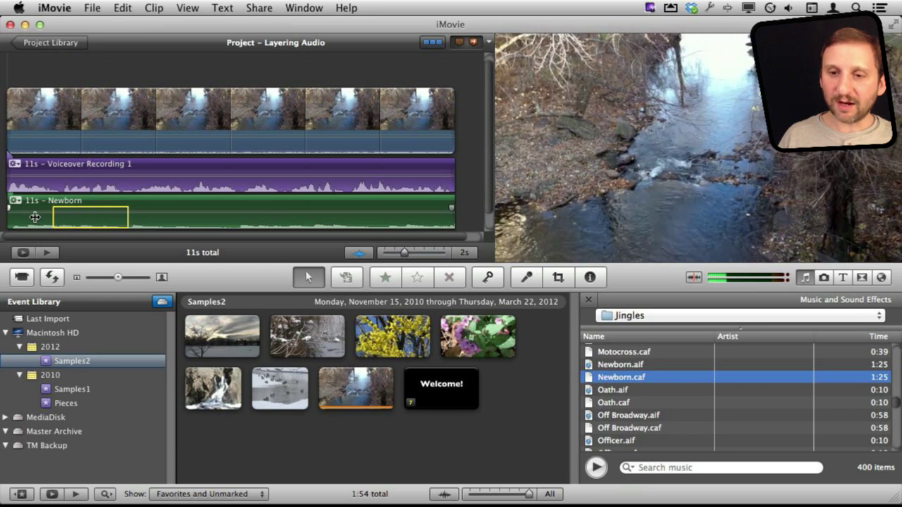
left_click_drag(35, 217, 9, 217)
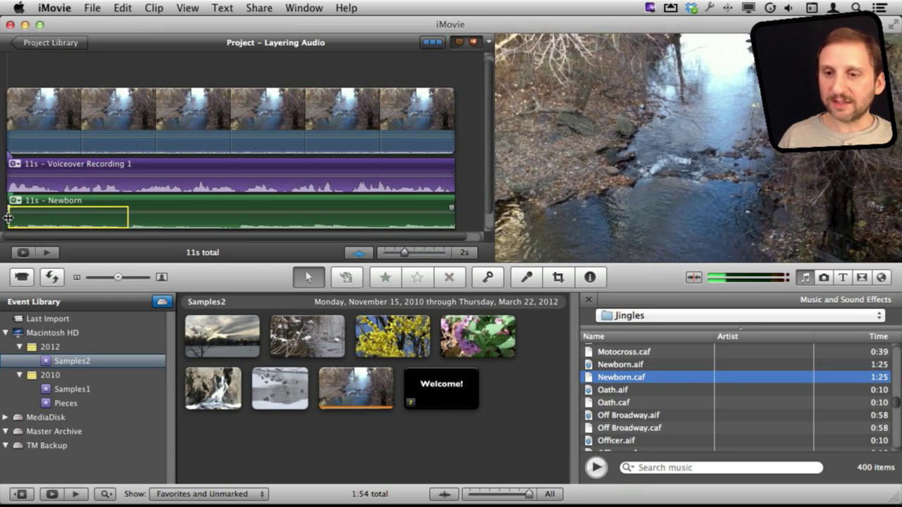
left_click_drag(128, 215, 176, 214)
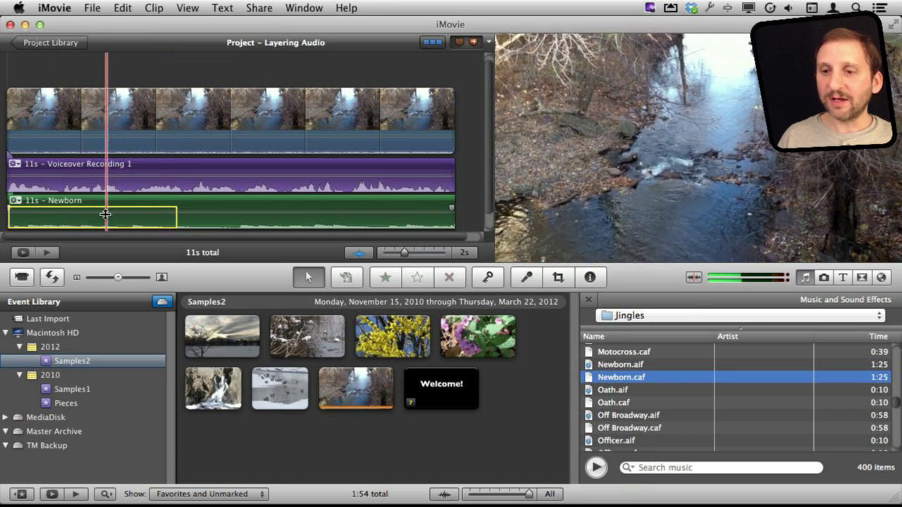
mouse_move(105, 214)
left_mouse_down()
mouse_move(107, 229)
mouse_move(106, 220)
left_mouse_up()
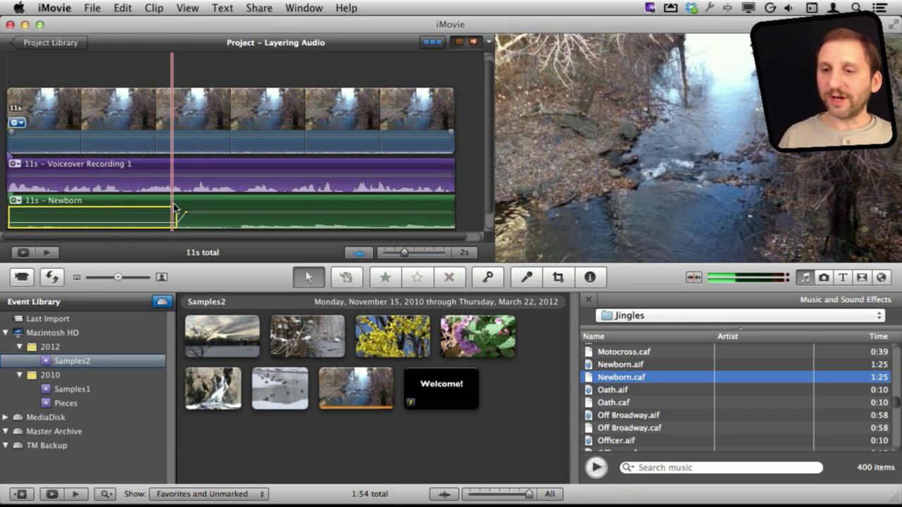
- Range-select the Newborn jingle's final stretch and bring its volume down there too
left_click(276, 218)
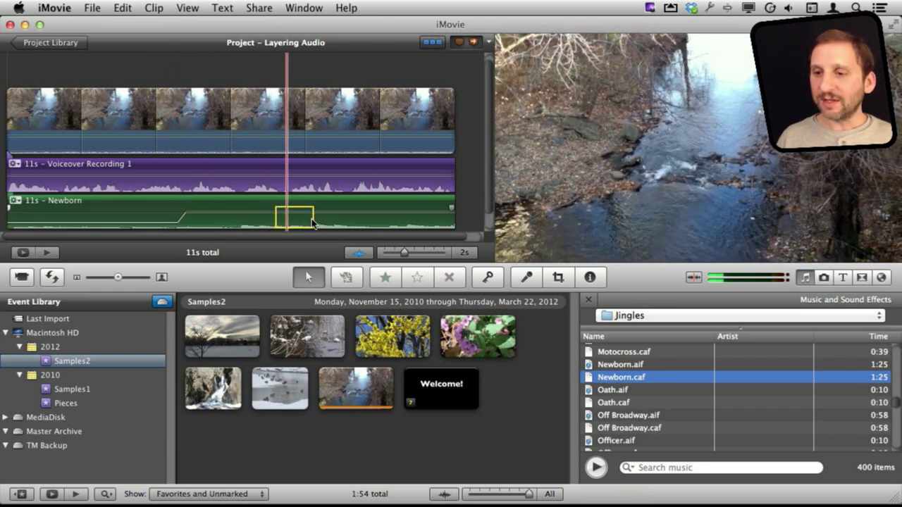
left_click_drag(313, 218, 347, 218)
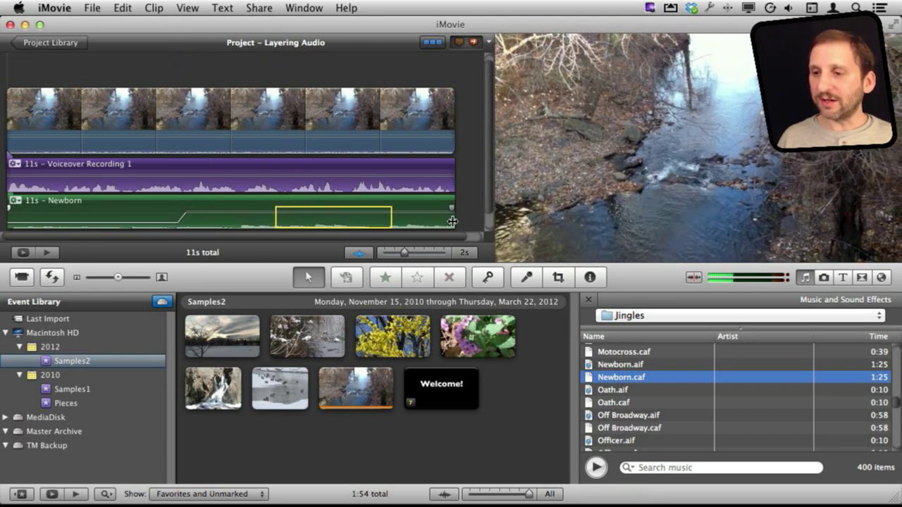
mouse_move(430, 222)
left_mouse_down()
mouse_move(458, 220)
mouse_move(411, 229)
left_mouse_up()
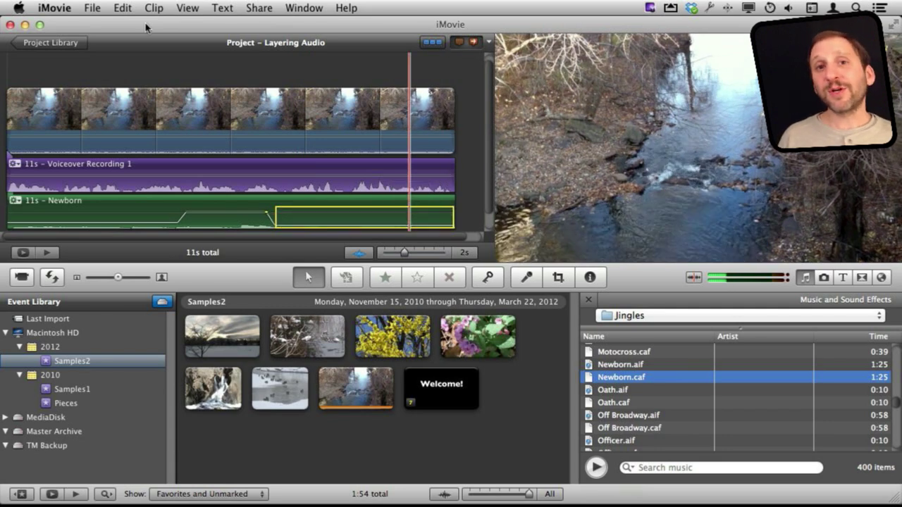
left_click(81, 120)
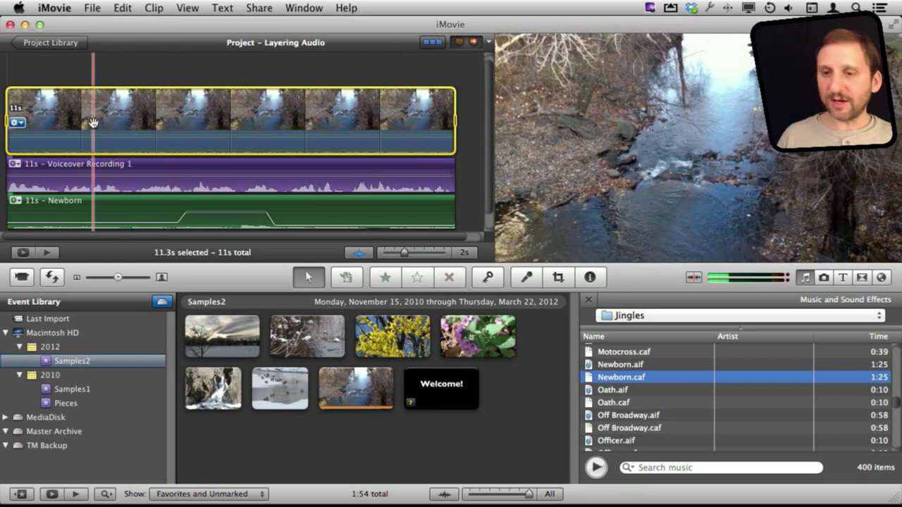
- Set the brook clip's Volume to 43% in the Inspector's Audio settings, then close them
double_click(98, 126)
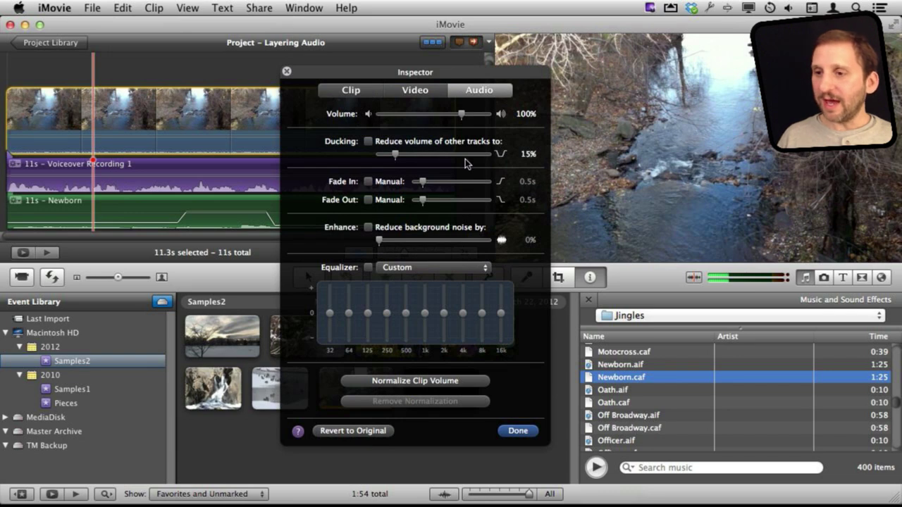
mouse_move(461, 114)
left_mouse_down()
mouse_move(405, 114)
mouse_move(422, 115)
left_mouse_up()
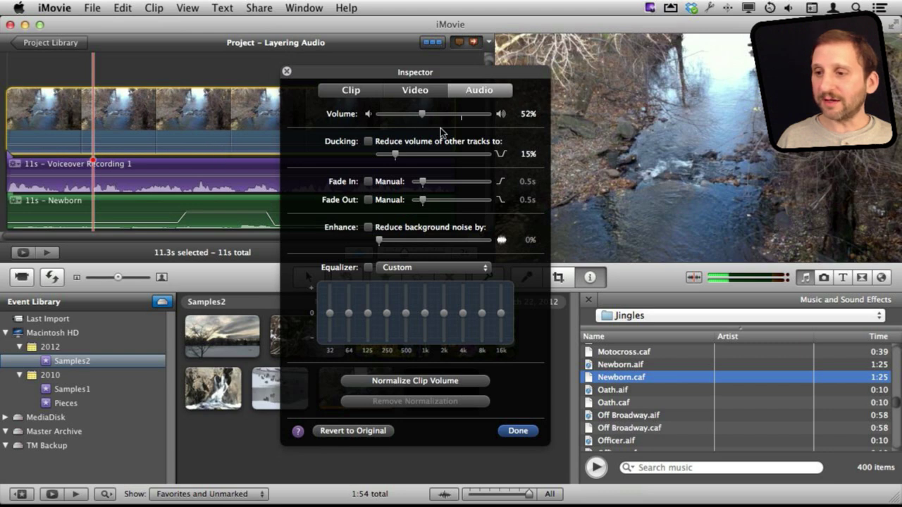
left_click_drag(422, 115, 414, 114)
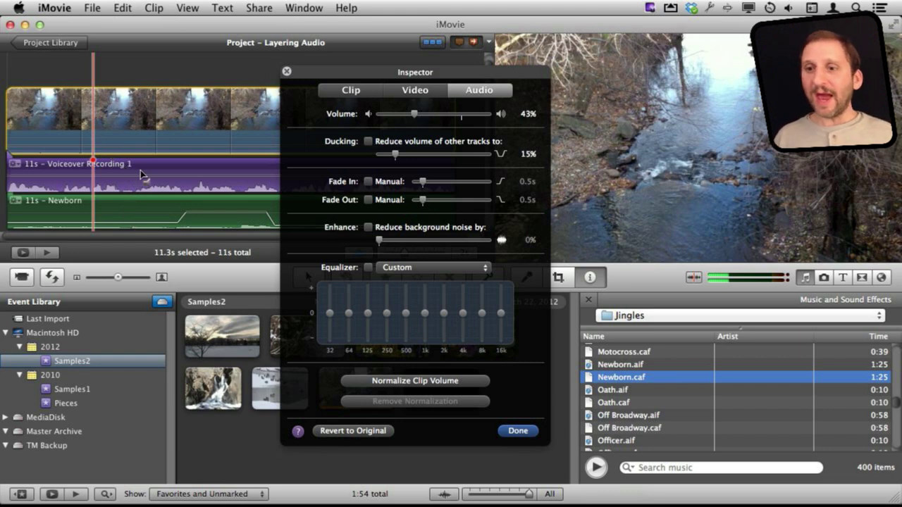
mouse_move(153, 120)
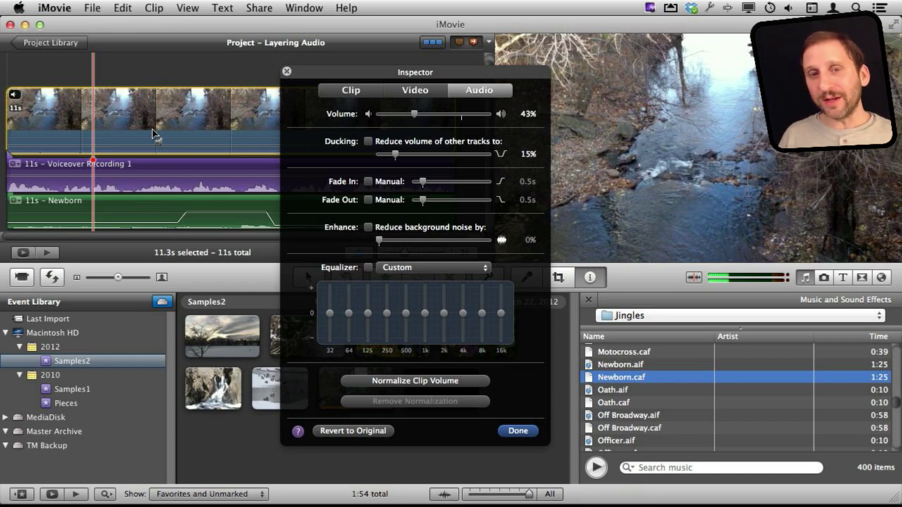
key("Return")
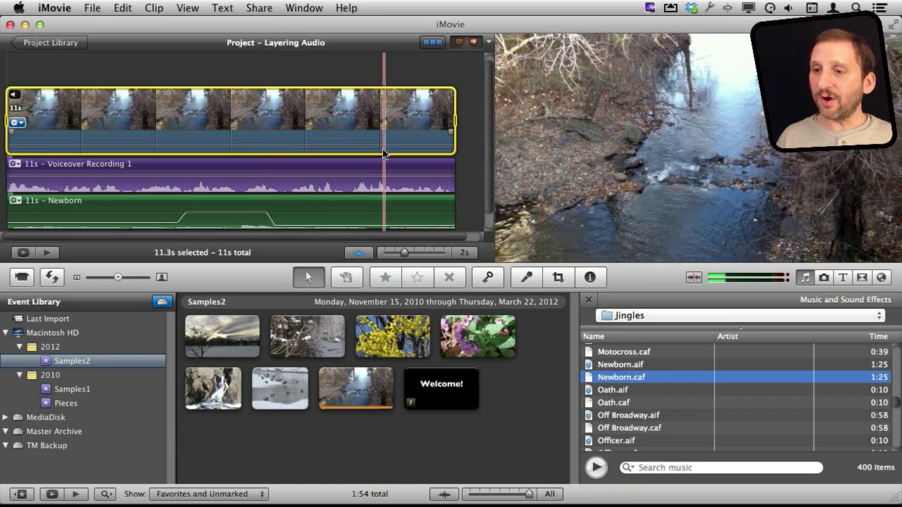
- Raise the brook clip's audio to 100% over its last stretch, starting the rise slightly later
left_click_drag(373, 146, 468, 139)
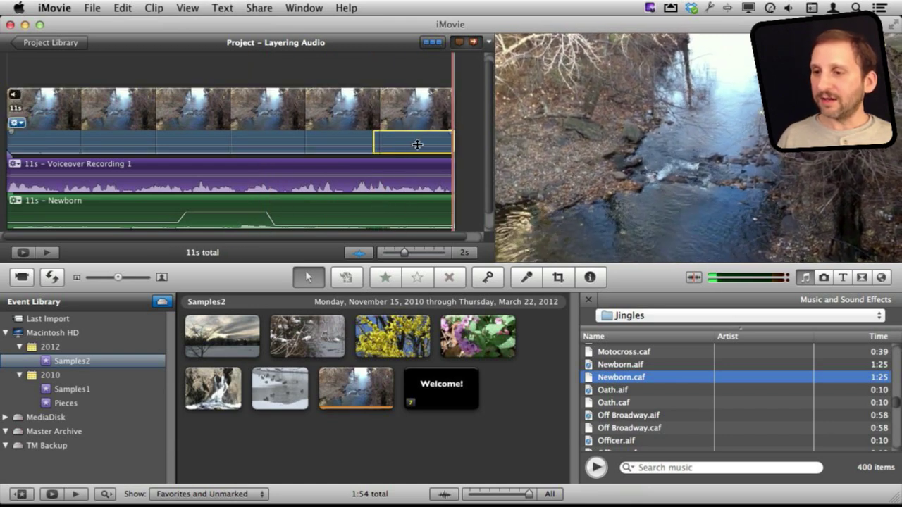
left_click_drag(413, 145, 390, 146)
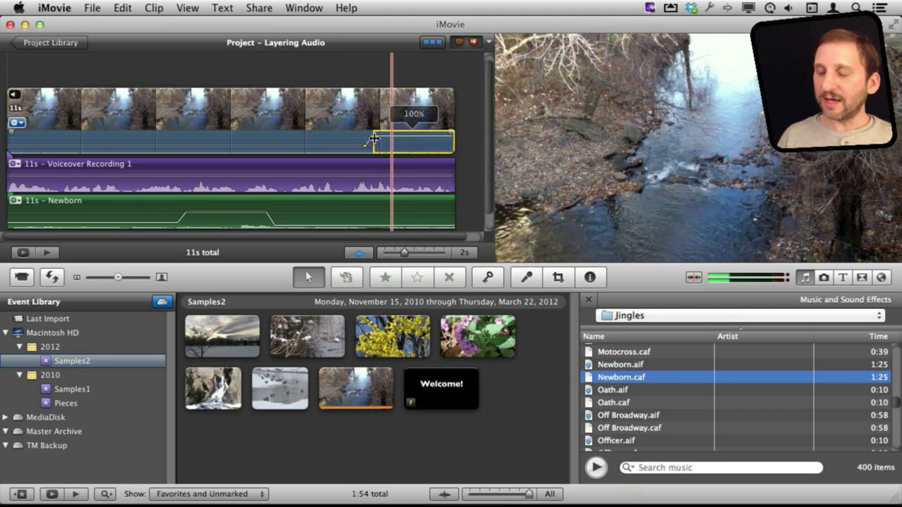
left_click_drag(374, 138, 395, 138)
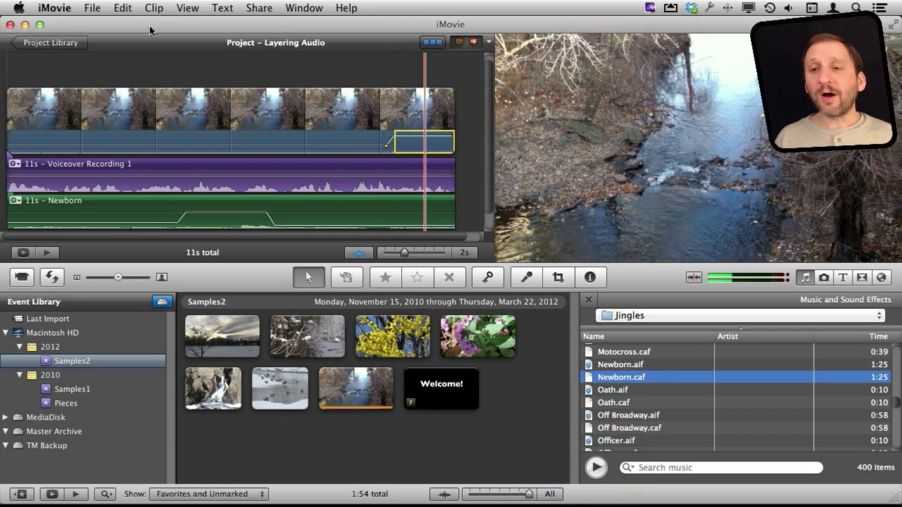
left_click(133, 120)
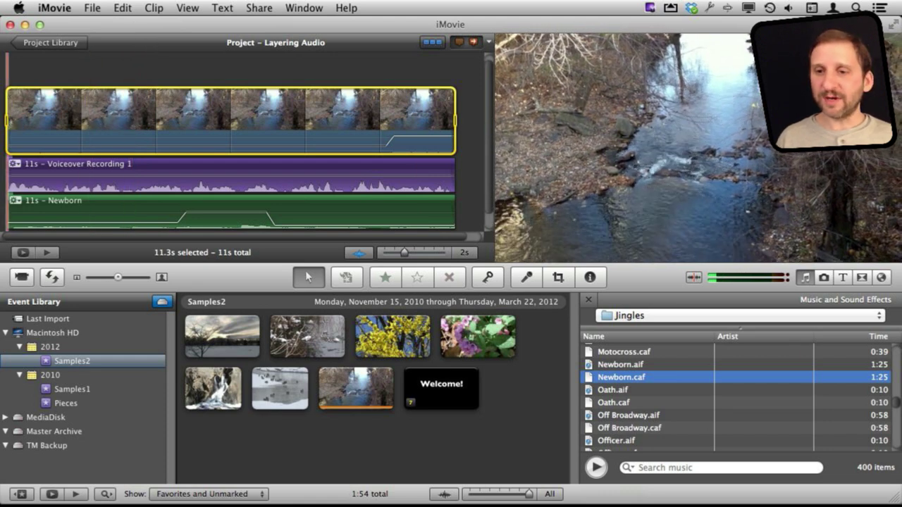
left_click(123, 8)
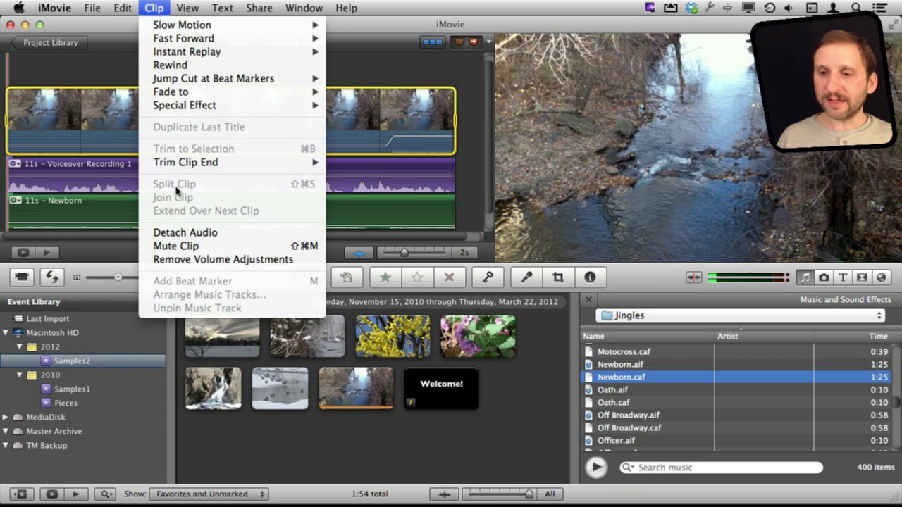
left_click(185, 231)
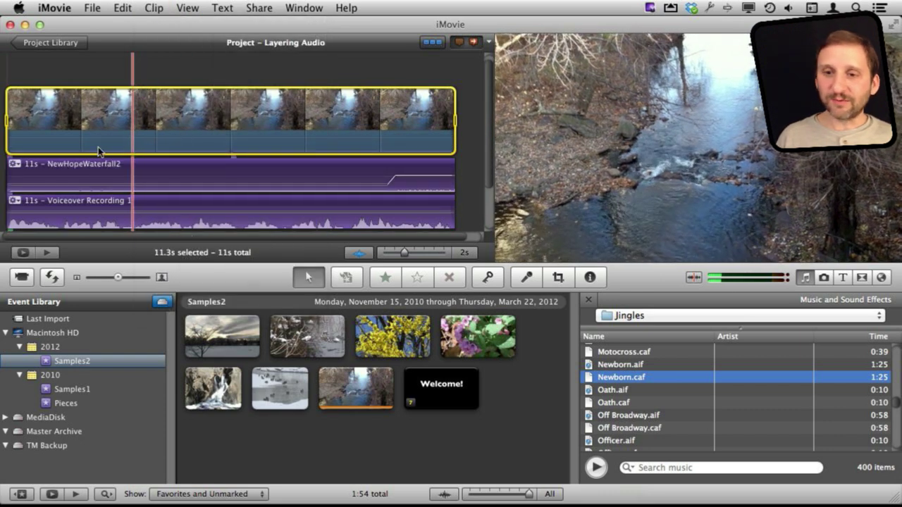
mouse_move(165, 143)
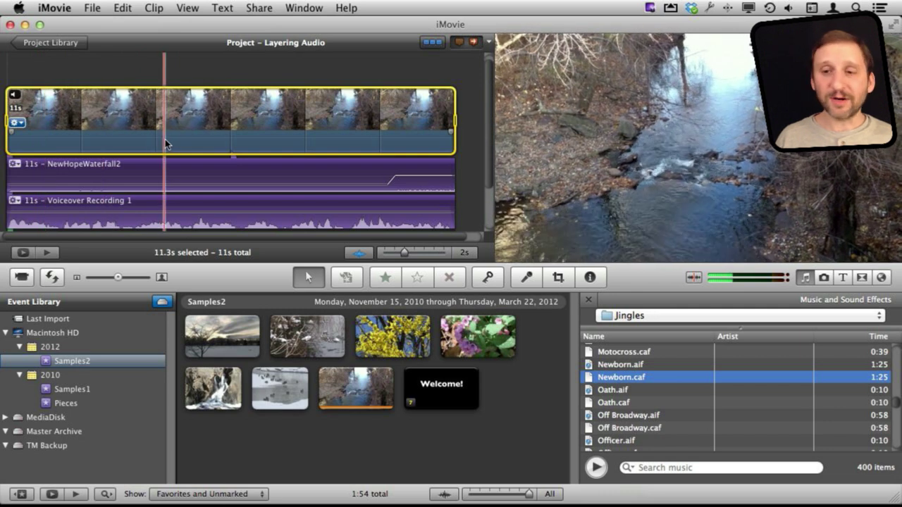
scroll(127, 166, "down", 1)
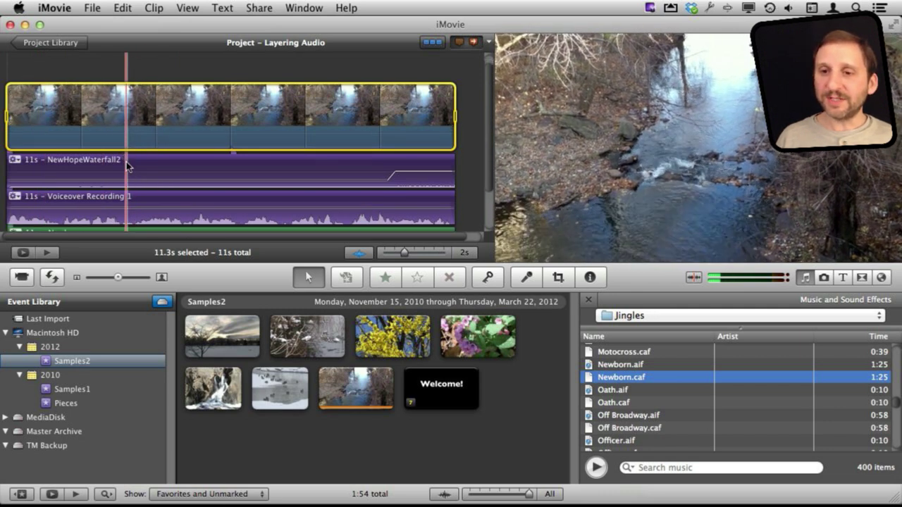
scroll(127, 166, "down", 2)
scroll(126, 162, "down", 2)
left_click(69, 152)
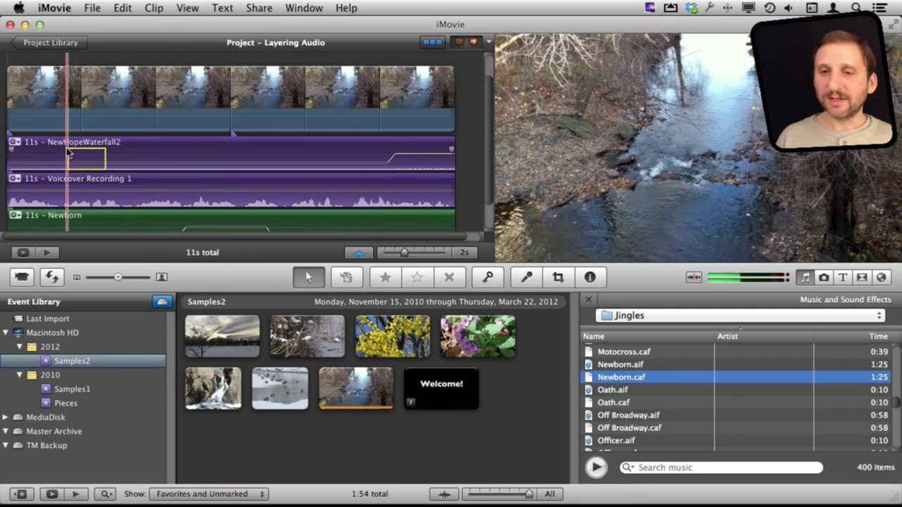
key("space")
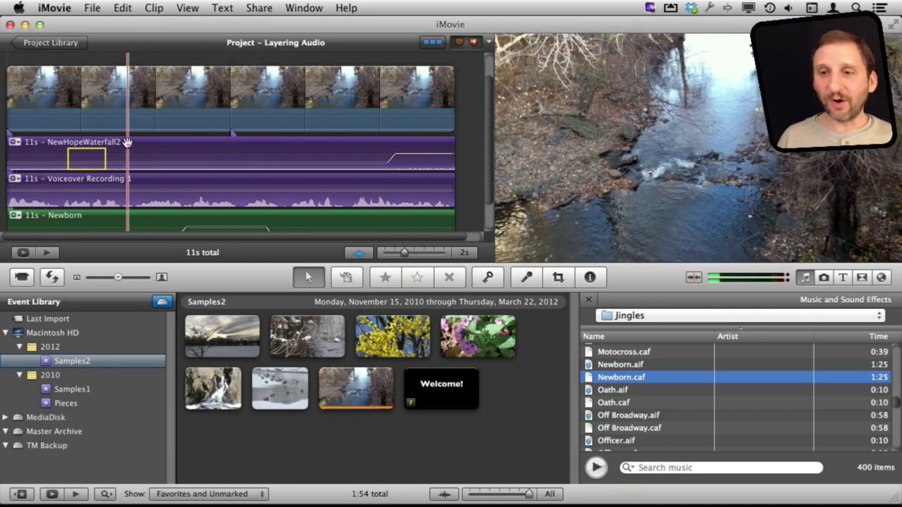
scroll(124, 211, "down", 1)
scroll(121, 203, "up", 2)
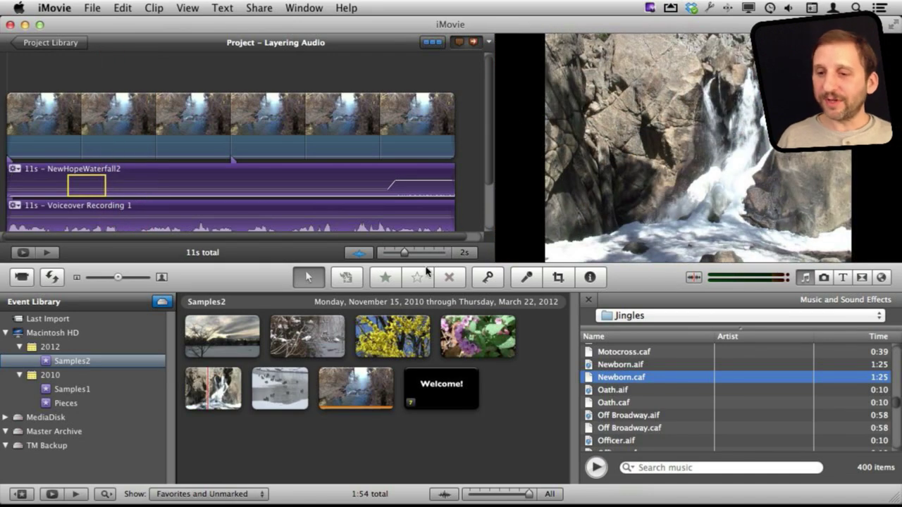
- Lay 4 seconds of waterfall footage over the brook clip as a Cutaway and play it back
left_click(219, 398)
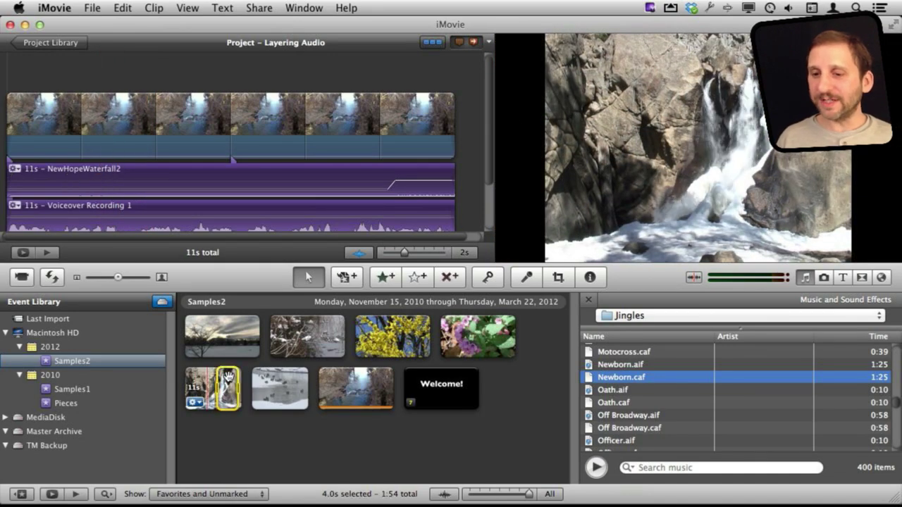
left_click_drag(267, 153, 282, 117)
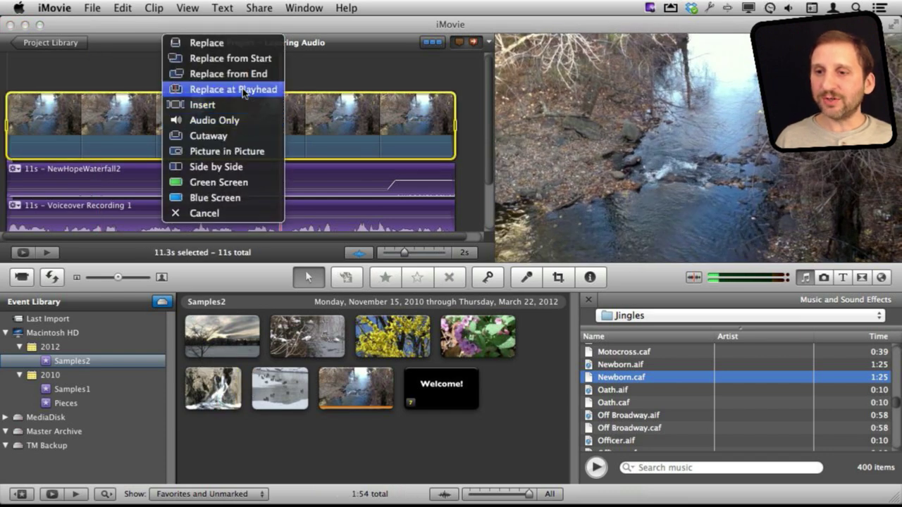
left_click(225, 135)
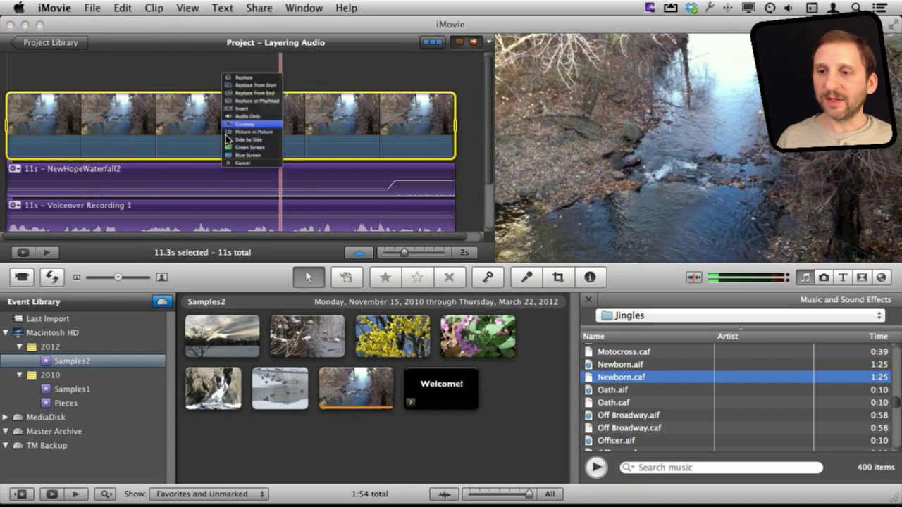
key("space")
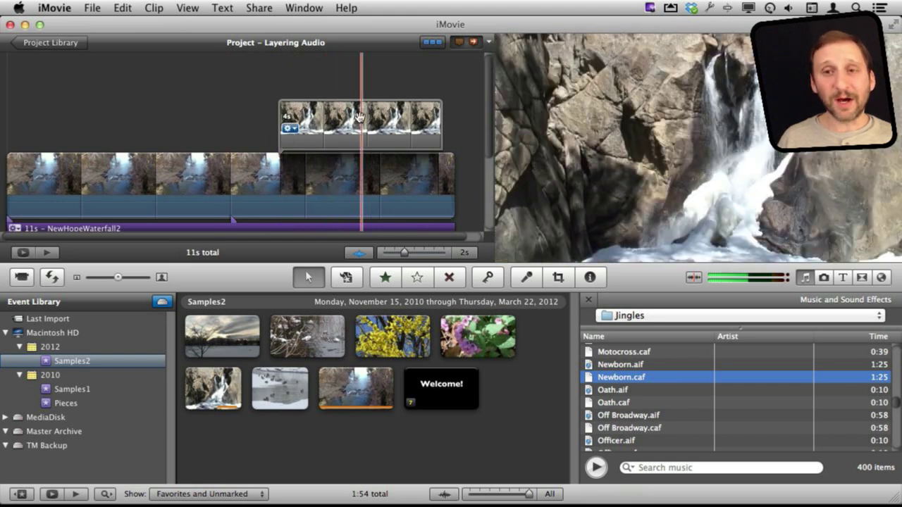
- Check Show Advanced Tools in iMovie Preferences, then select the waterfall cutaway
left_click(55, 8)
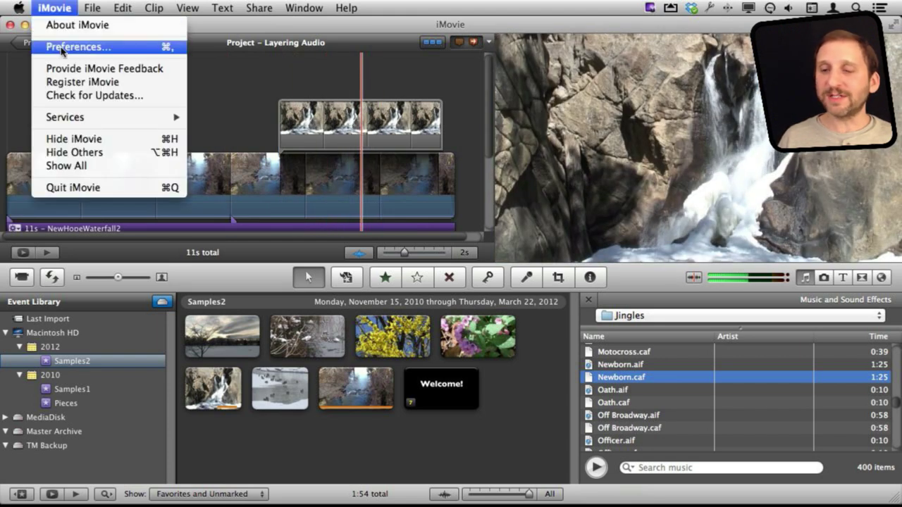
left_click(60, 45)
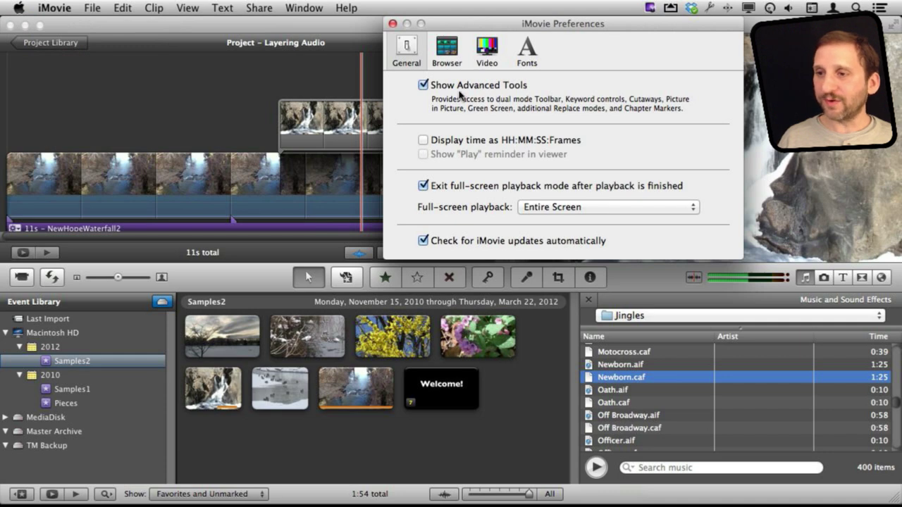
left_click(392, 25)
left_click(329, 117)
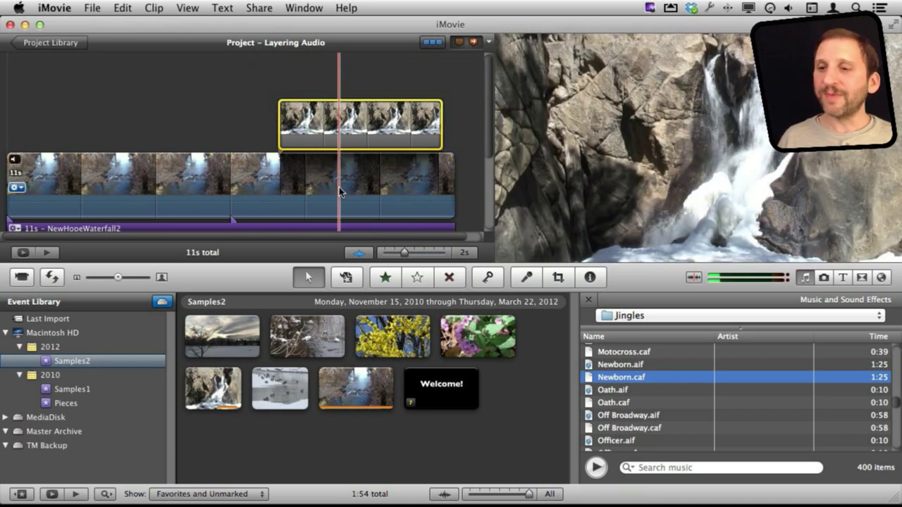
scroll(340, 191, "down", 3)
scroll(340, 191, "down", 2)
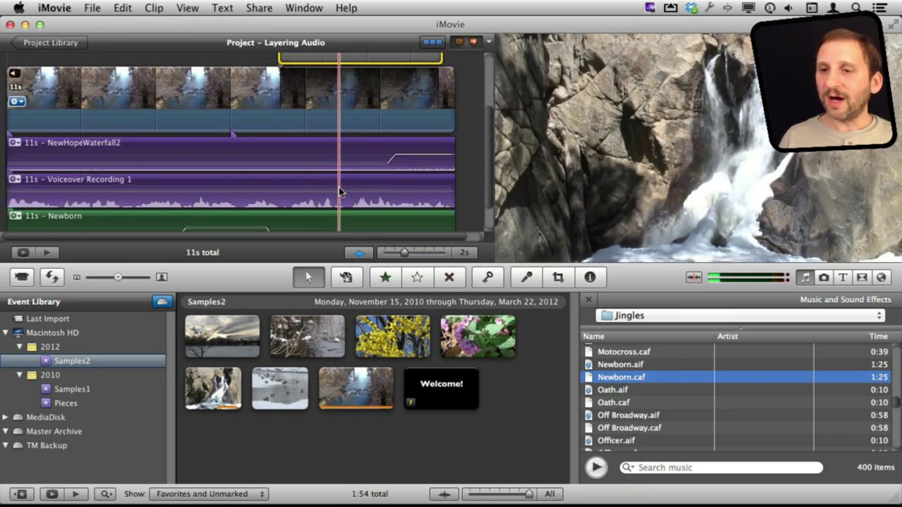
scroll(317, 124, "up", 4)
left_click(323, 172)
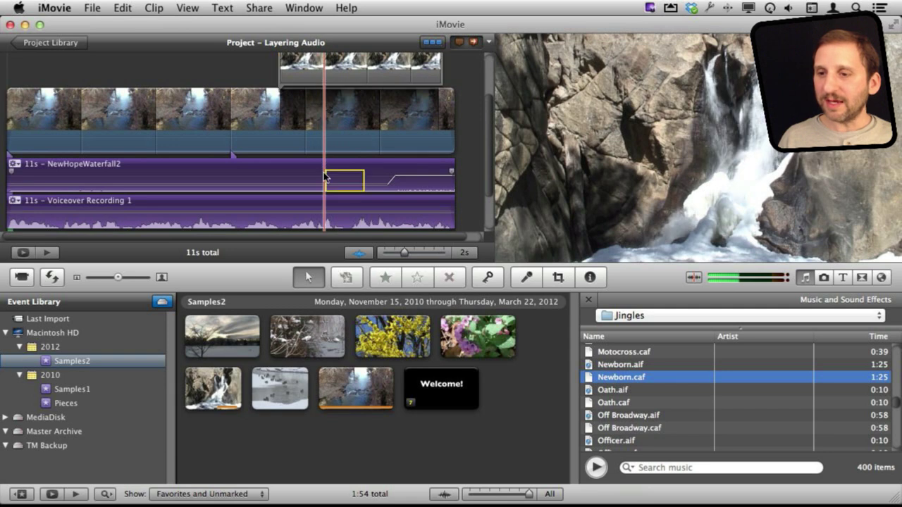
left_click(301, 168)
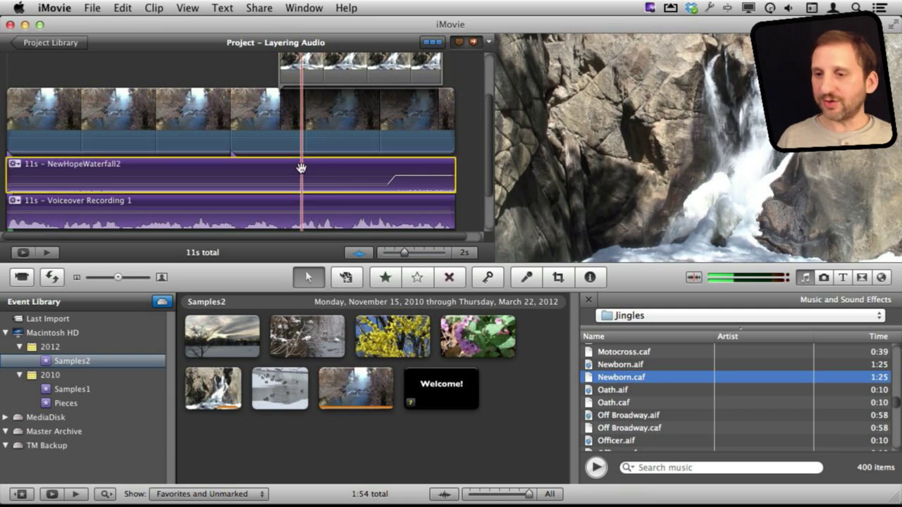
double_click(301, 169)
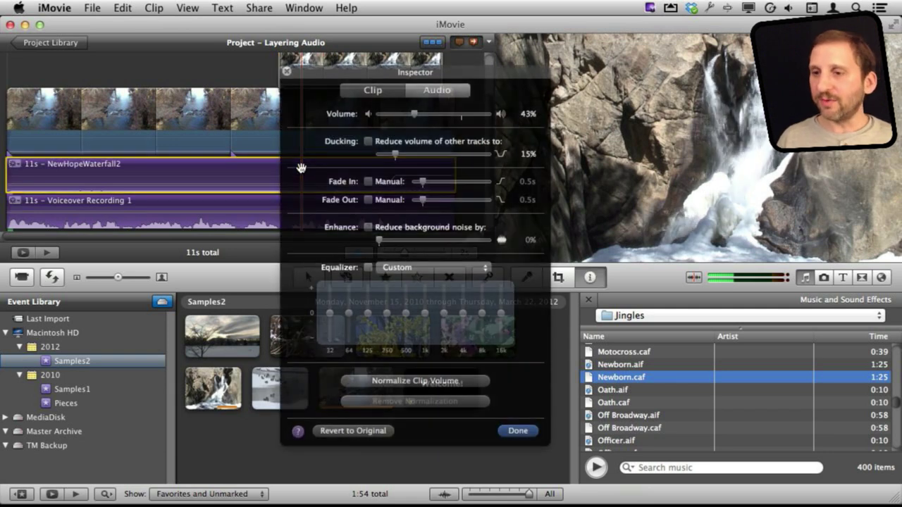
left_click(368, 142)
left_click(369, 143)
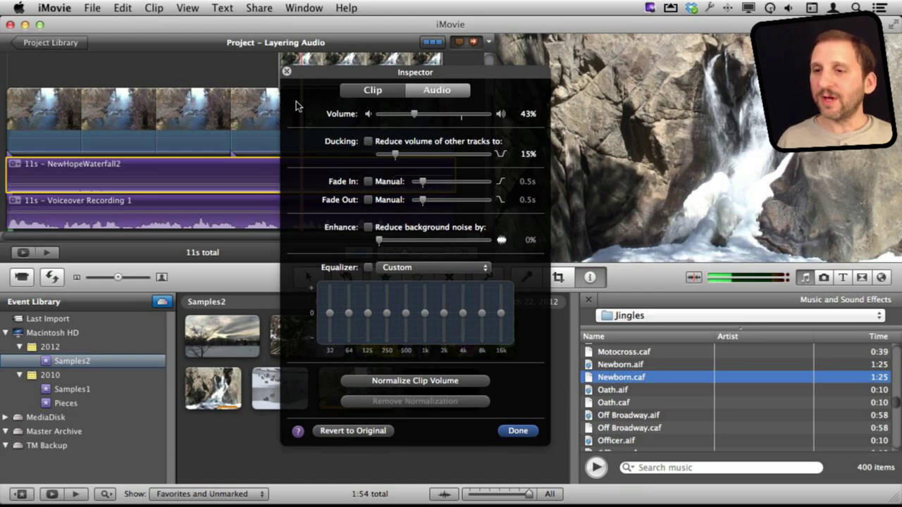
left_click(285, 72)
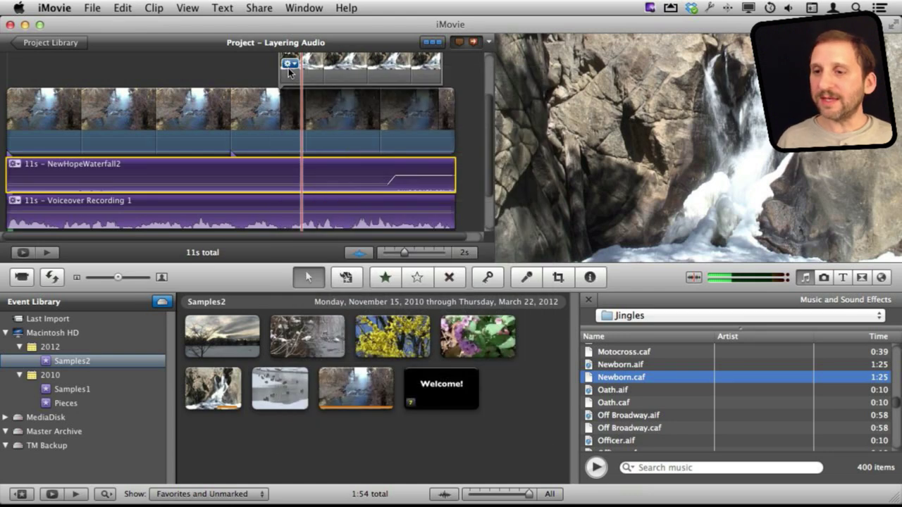
left_click(354, 60)
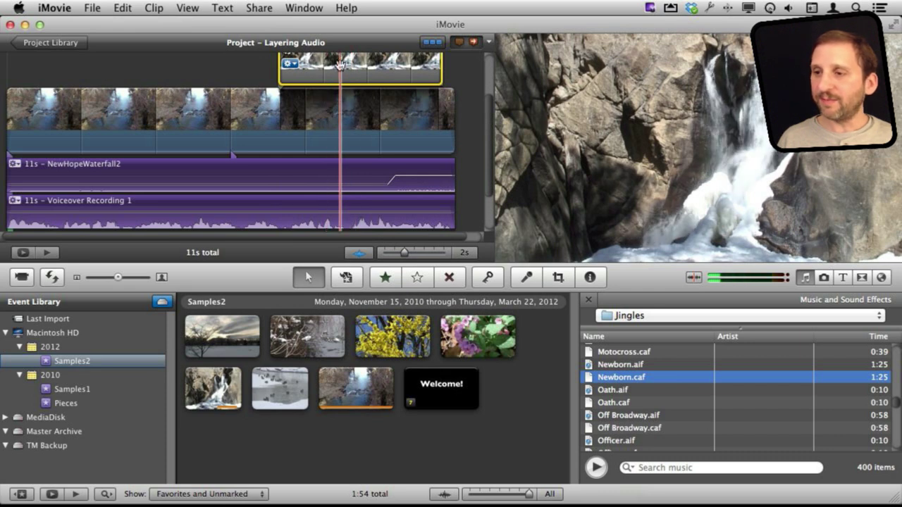
scroll(343, 85, "up", 3)
double_click(341, 101)
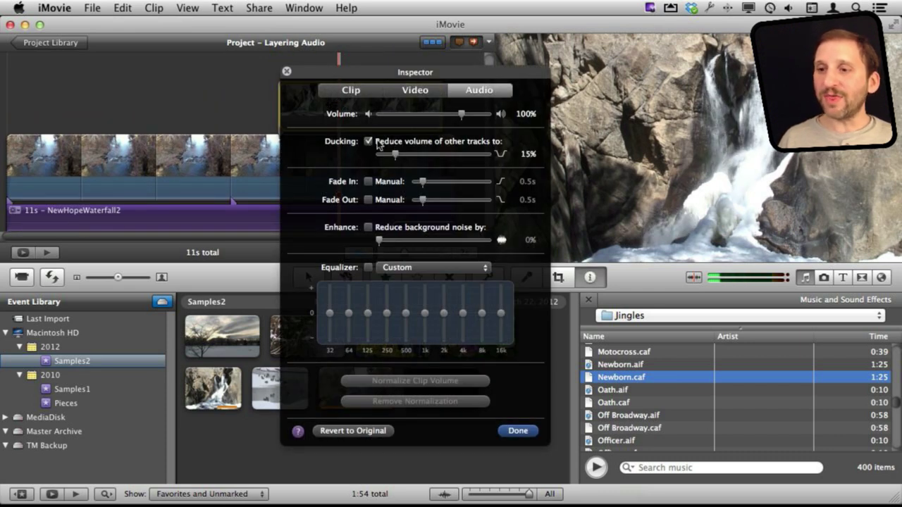
- Move the Inspector aside to reveal the cutaway, then close it with Ducking at 15%
left_click_drag(342, 81, 329, 183)
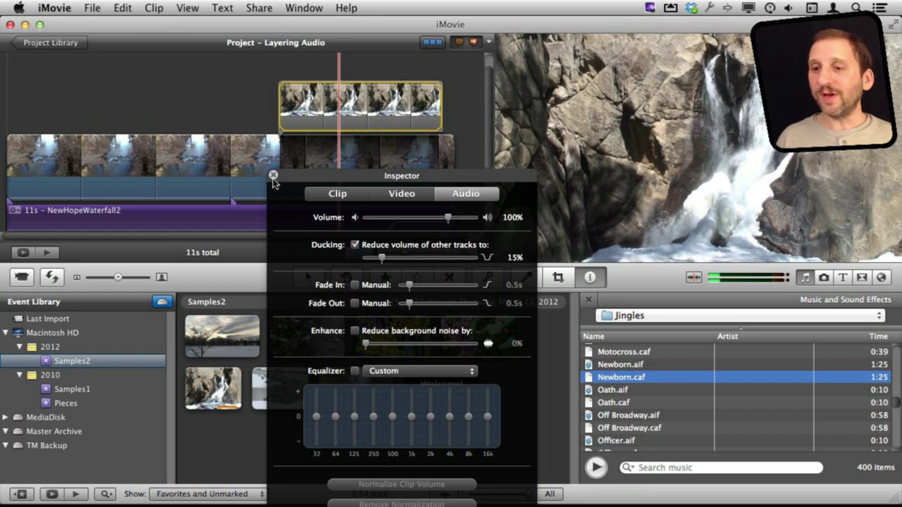
left_click(273, 176)
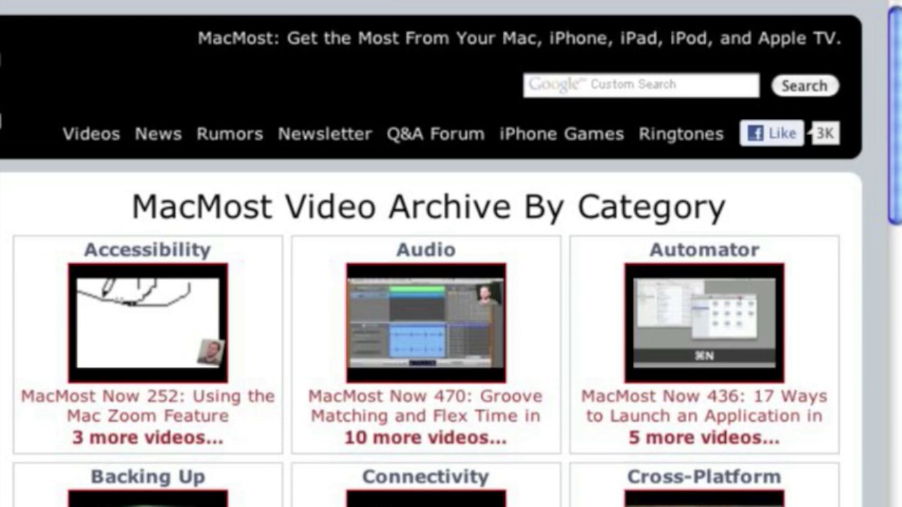
- Scroll down the MacMost archive until the iMovie, iPad and iPhone Accessories categories show
left_click_drag(897, 187, 897, 325)
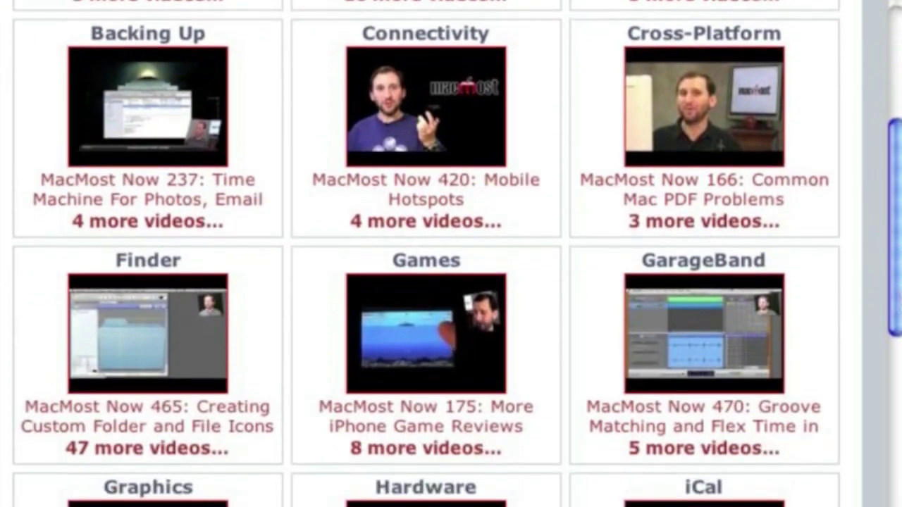
scroll(452, 253, "down", 2)
scroll(451, 254, "down", 2)
scroll(451, 253, "down", 1)
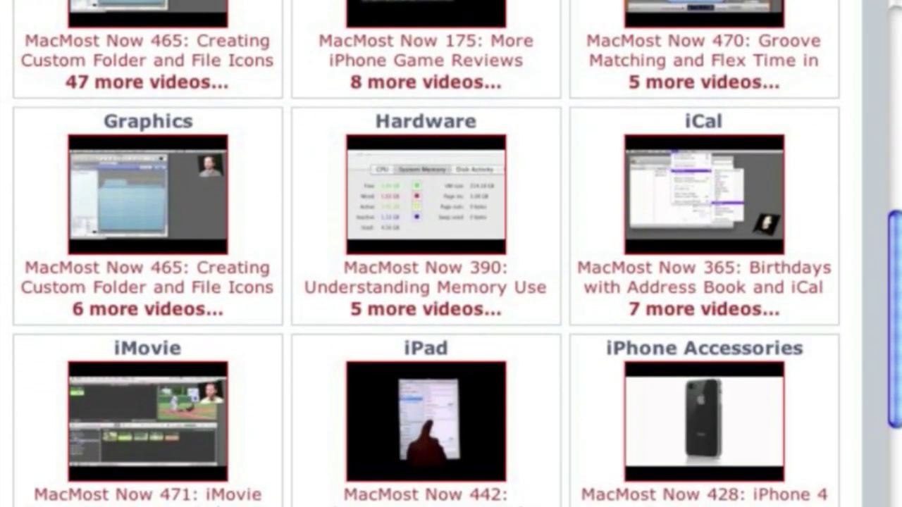